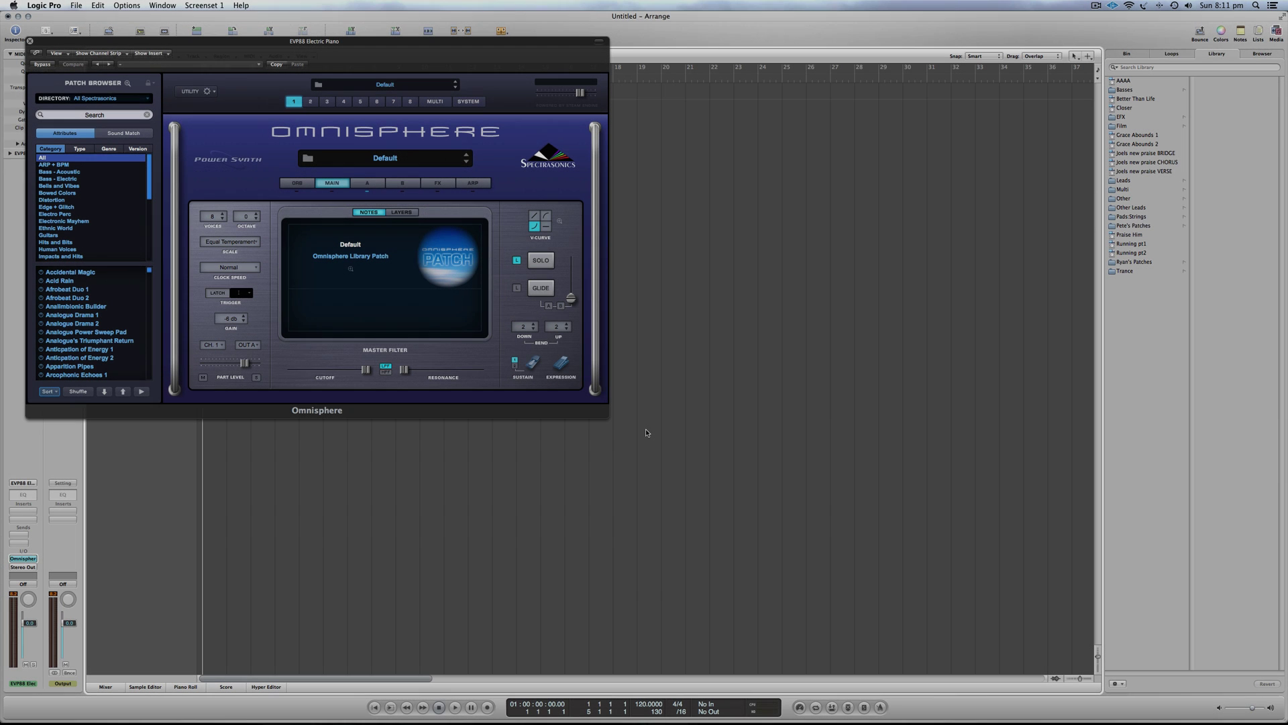
Use Mission Control to view the Safari bundles page, return to Logic Pro, then show all windows again
key(ctrl+Up)
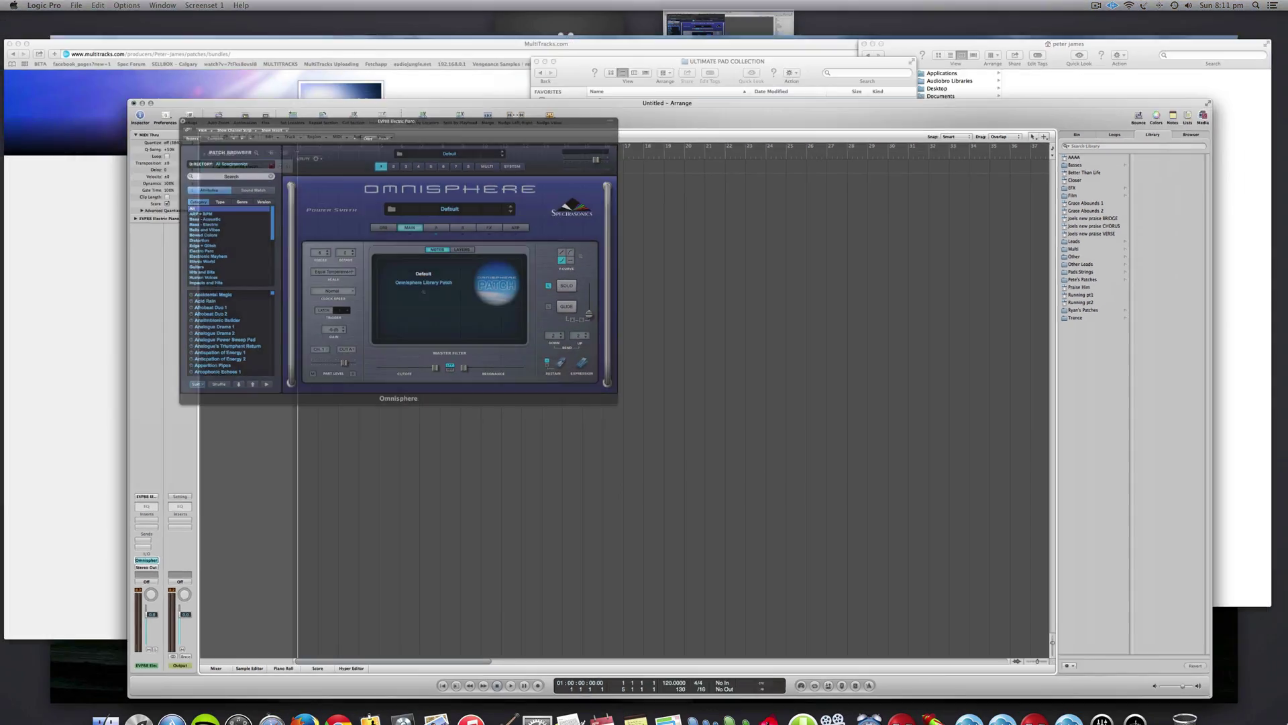
click(419, 282)
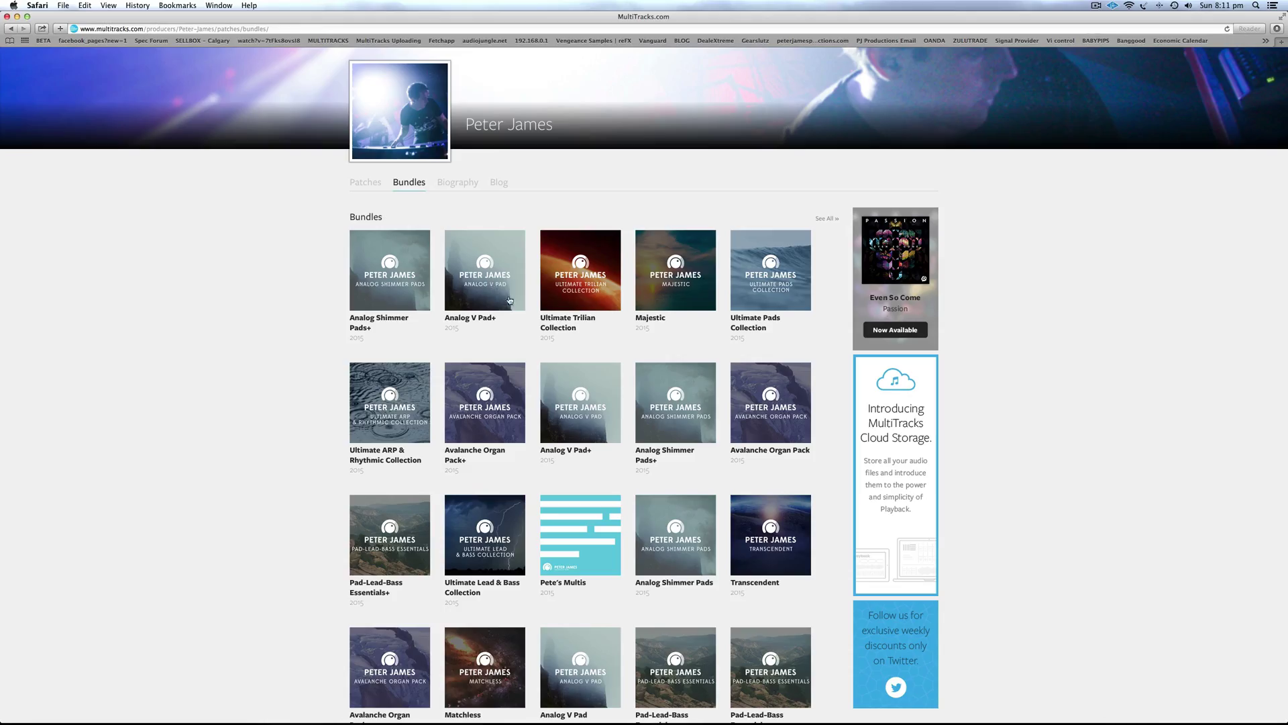
key(ctrl+Up)
click(399, 261)
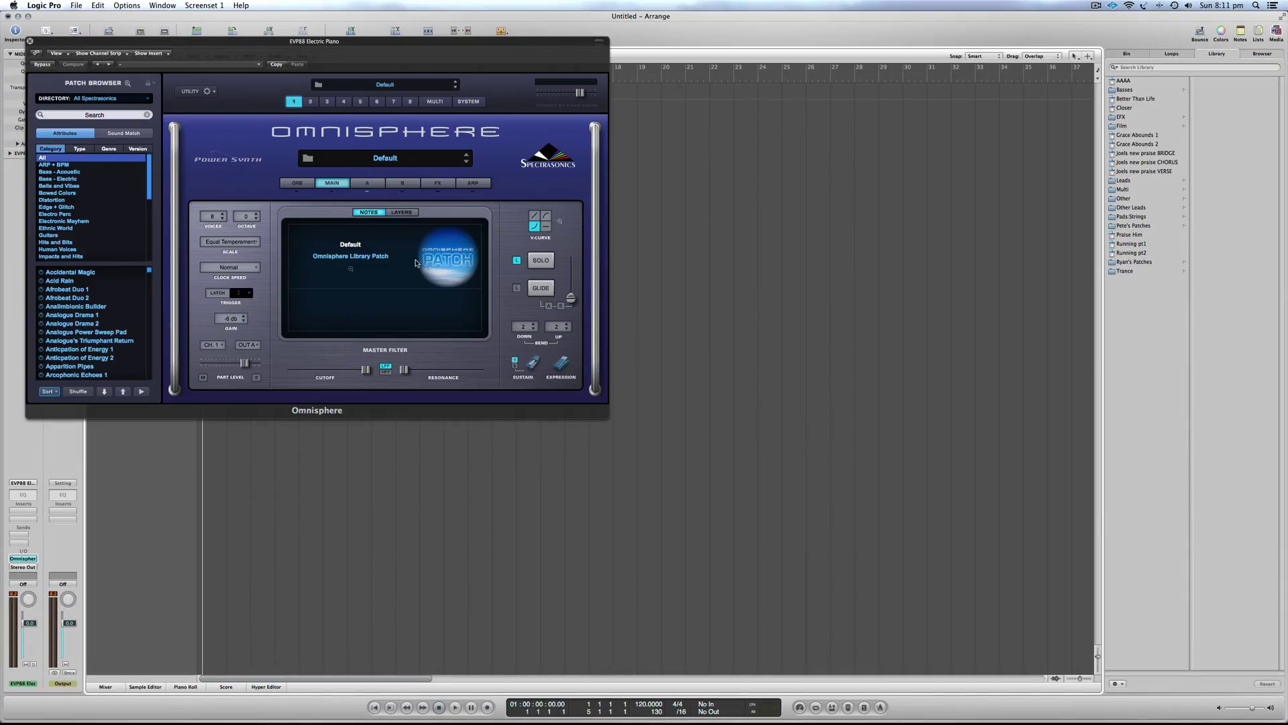
key(ctrl+Up)
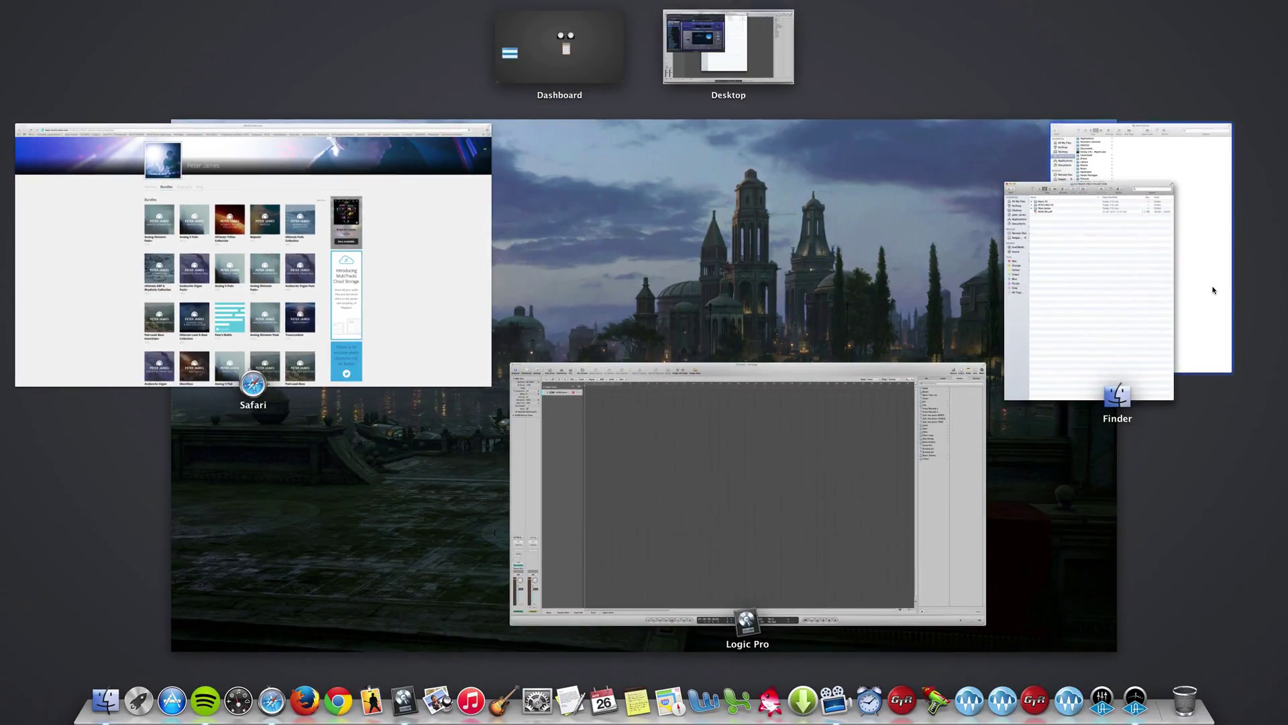
Bring the two Finder folder windows forward, then put Logic Pro's Omnisphere back in front
click(1187, 293)
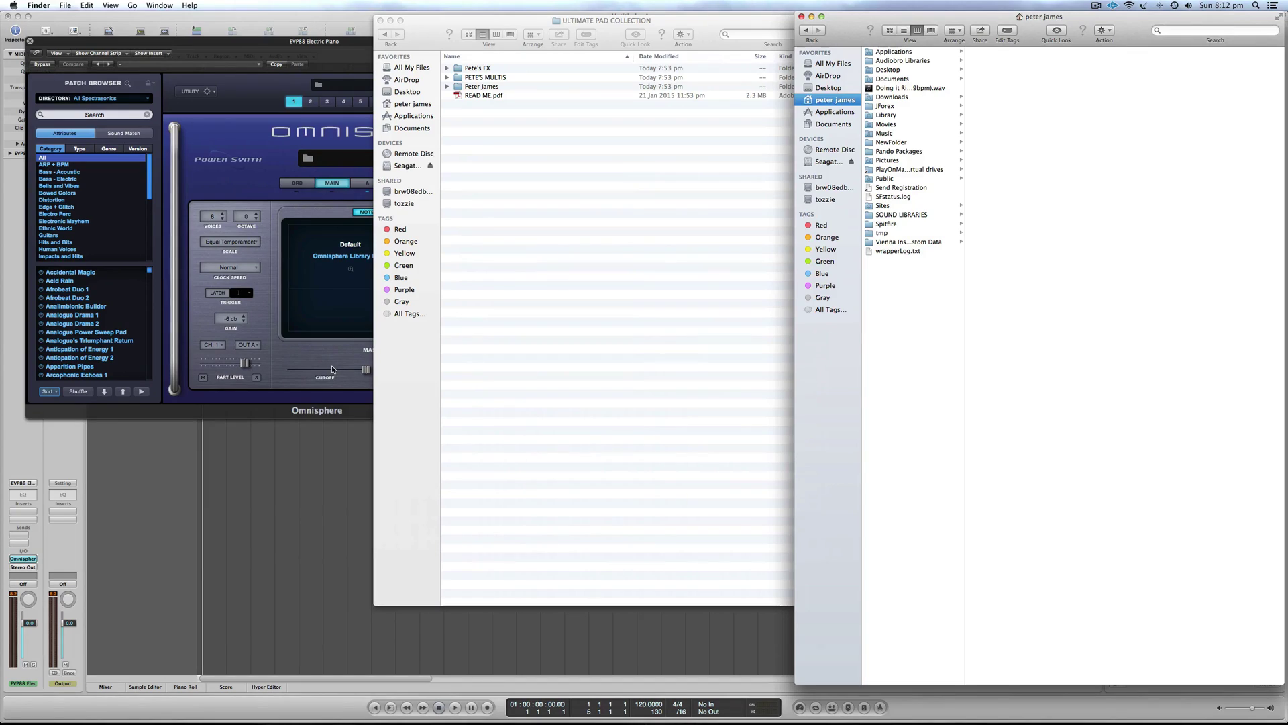
click(333, 367)
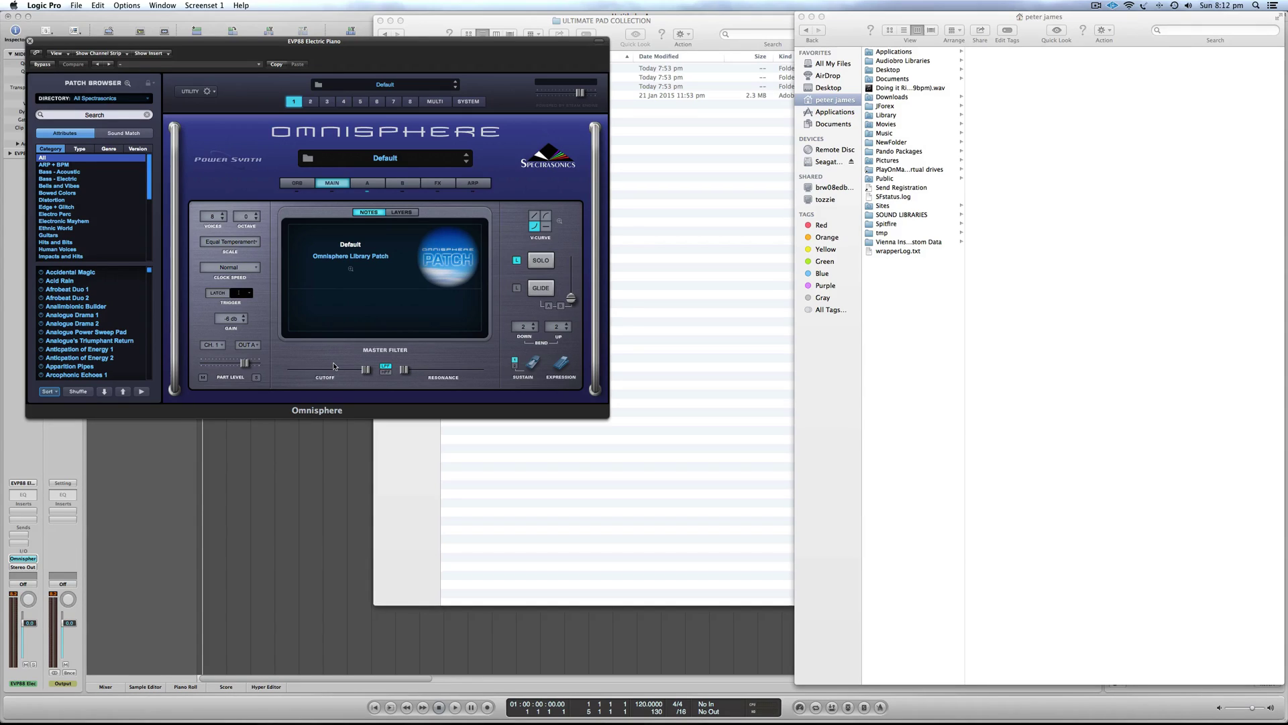
View Omnisphere's version info (2.0b7, 64 bit), close it, and bring the ULTIMATE PAD COLLECTION window forward
click(554, 160)
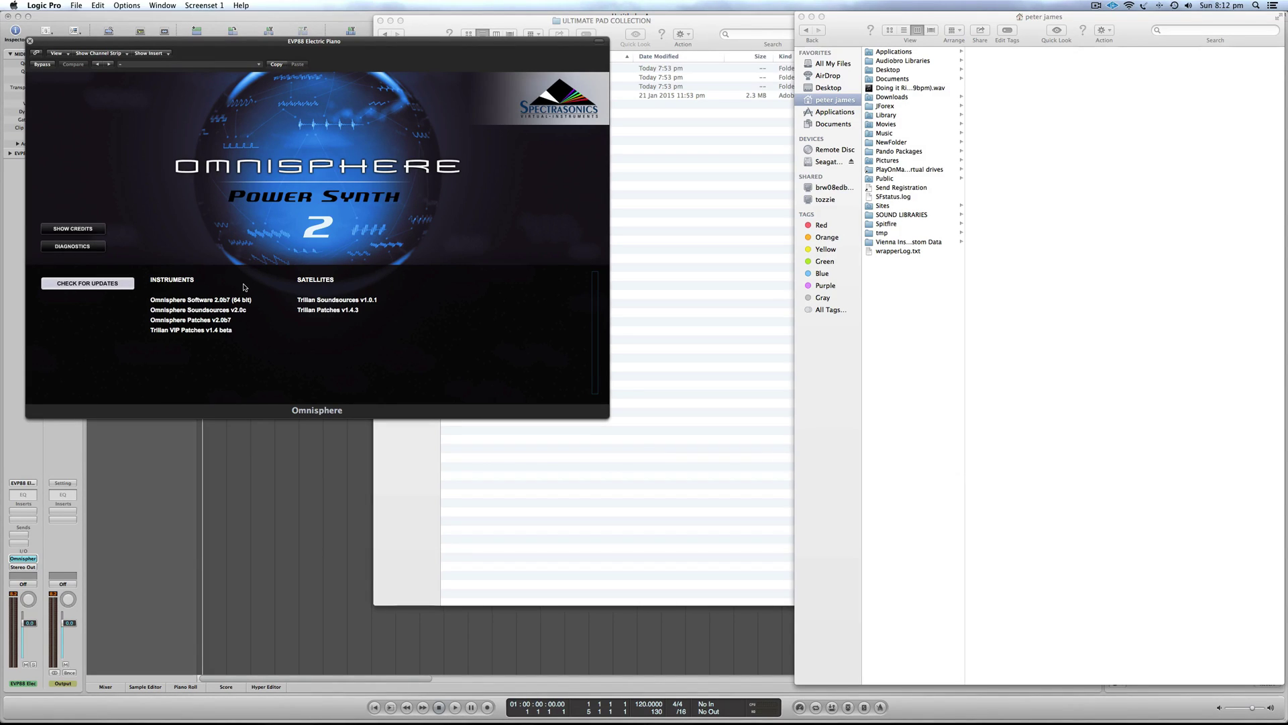
click(555, 107)
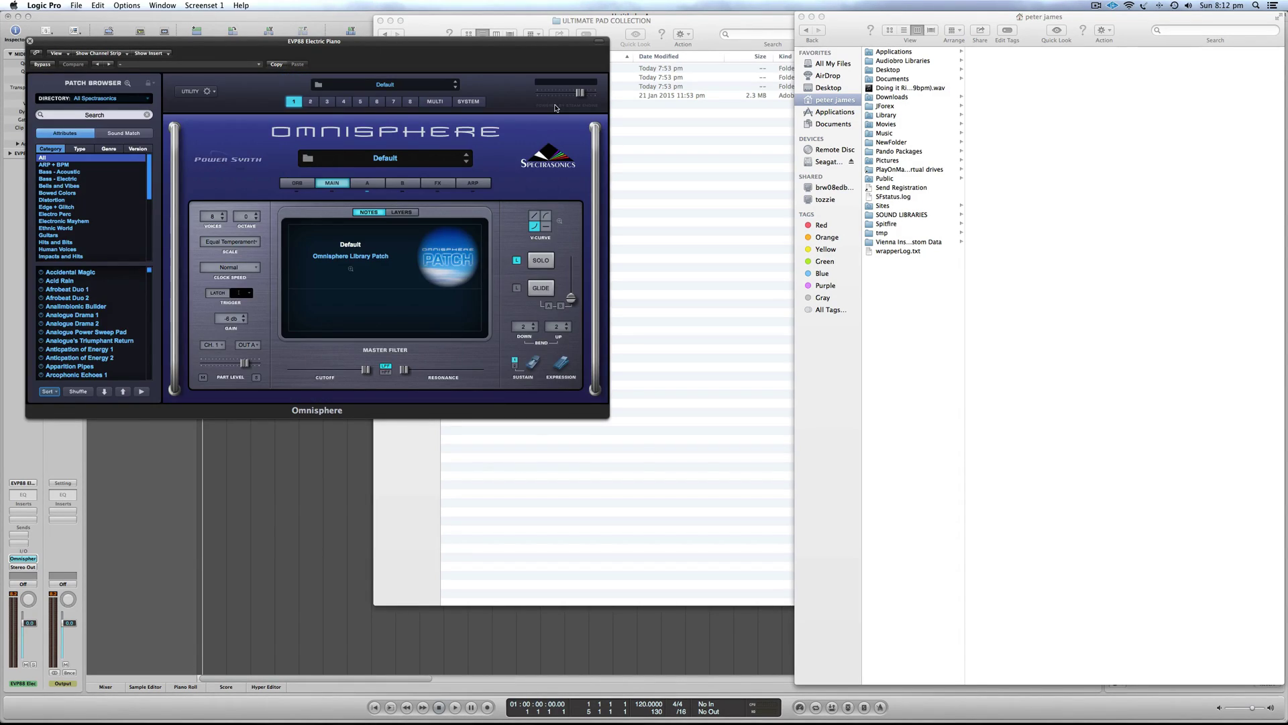
click(638, 116)
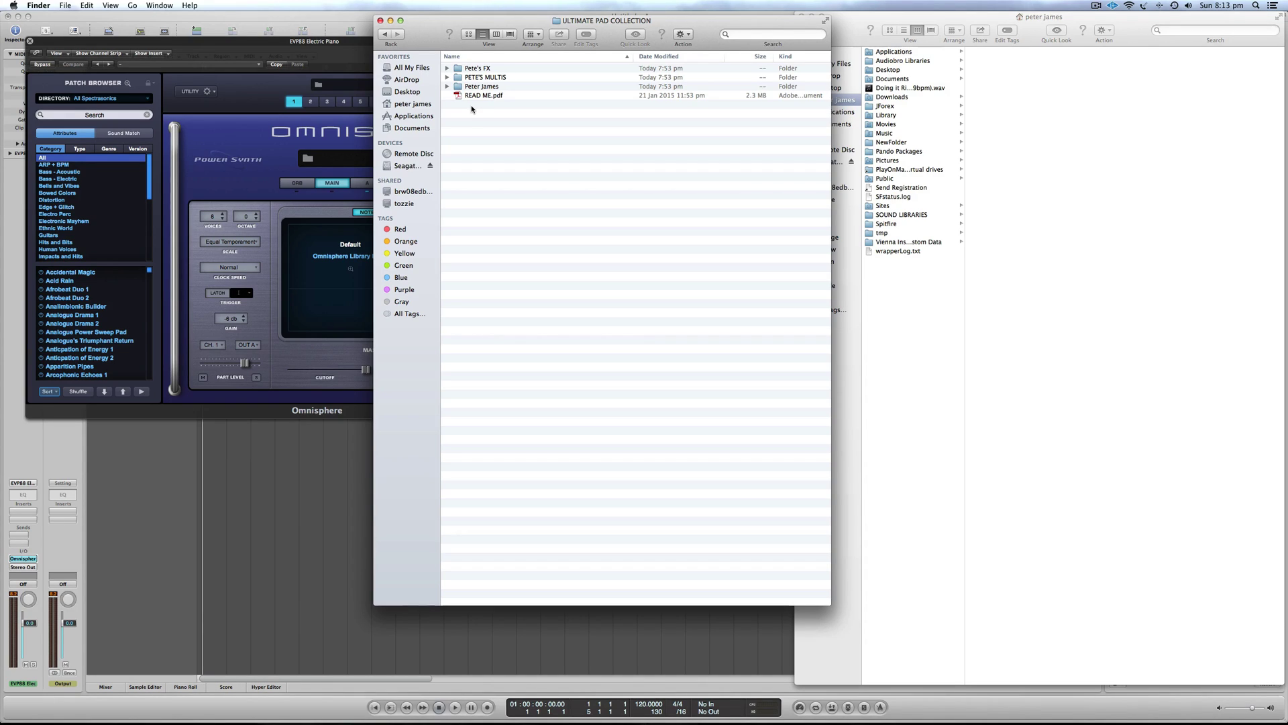
In the home folder window, go to Library > Application Support > Spectrasonics > STEAM
click(851, 31)
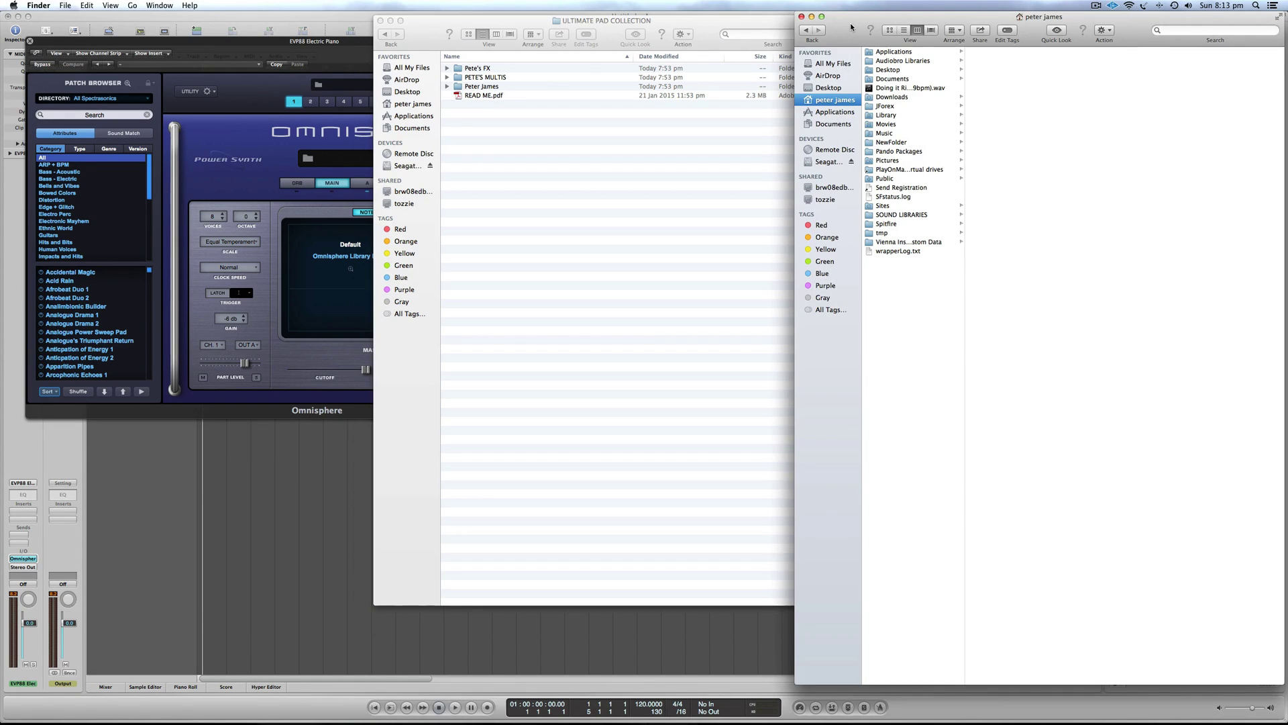
click(827, 102)
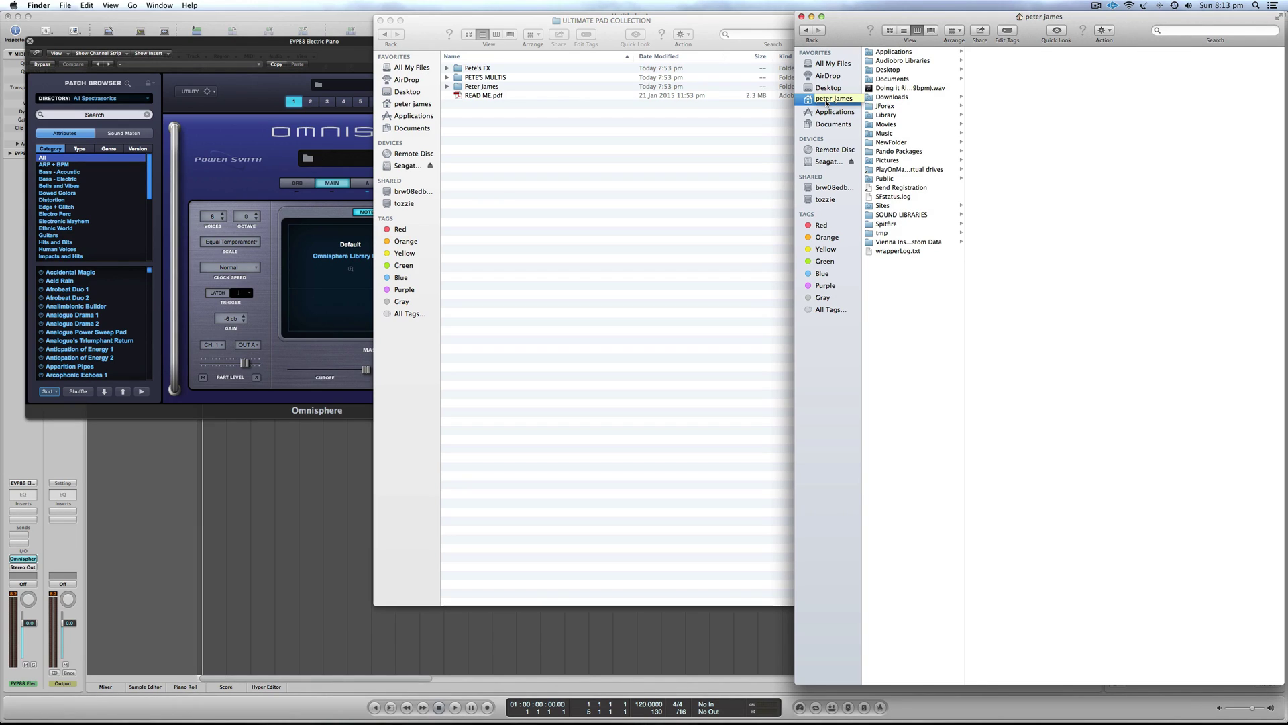
click(894, 115)
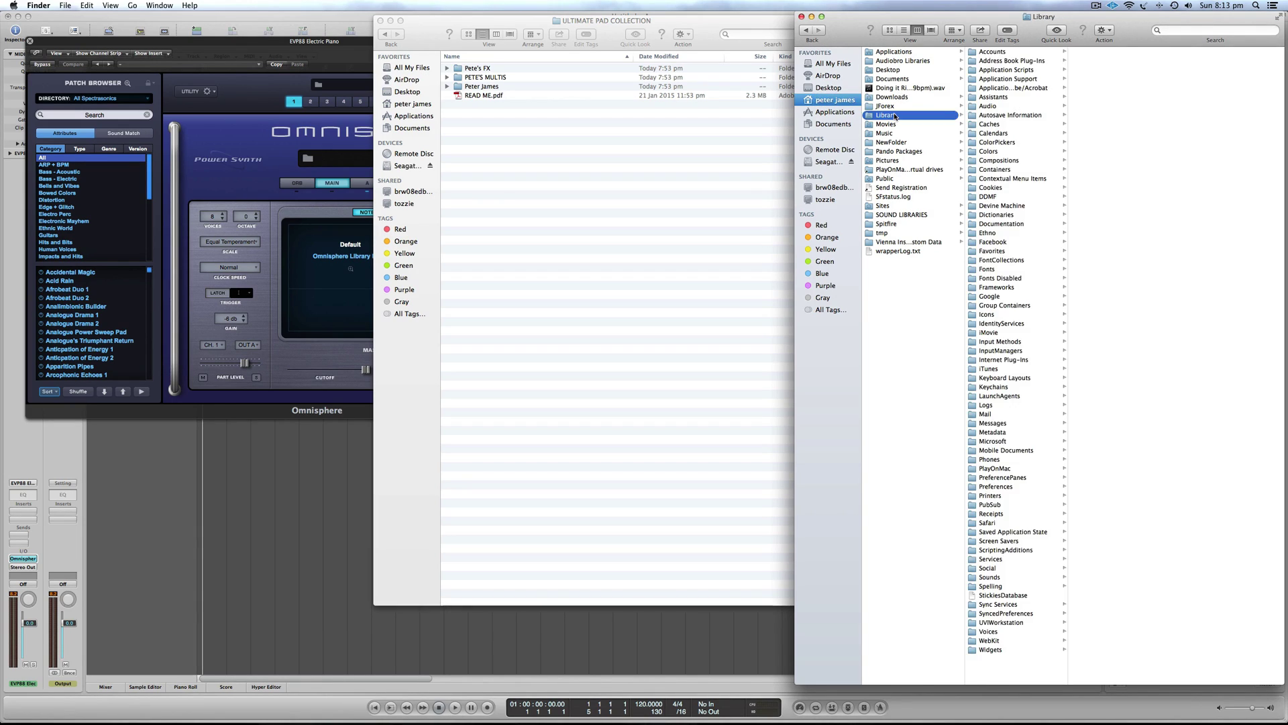
click(1012, 80)
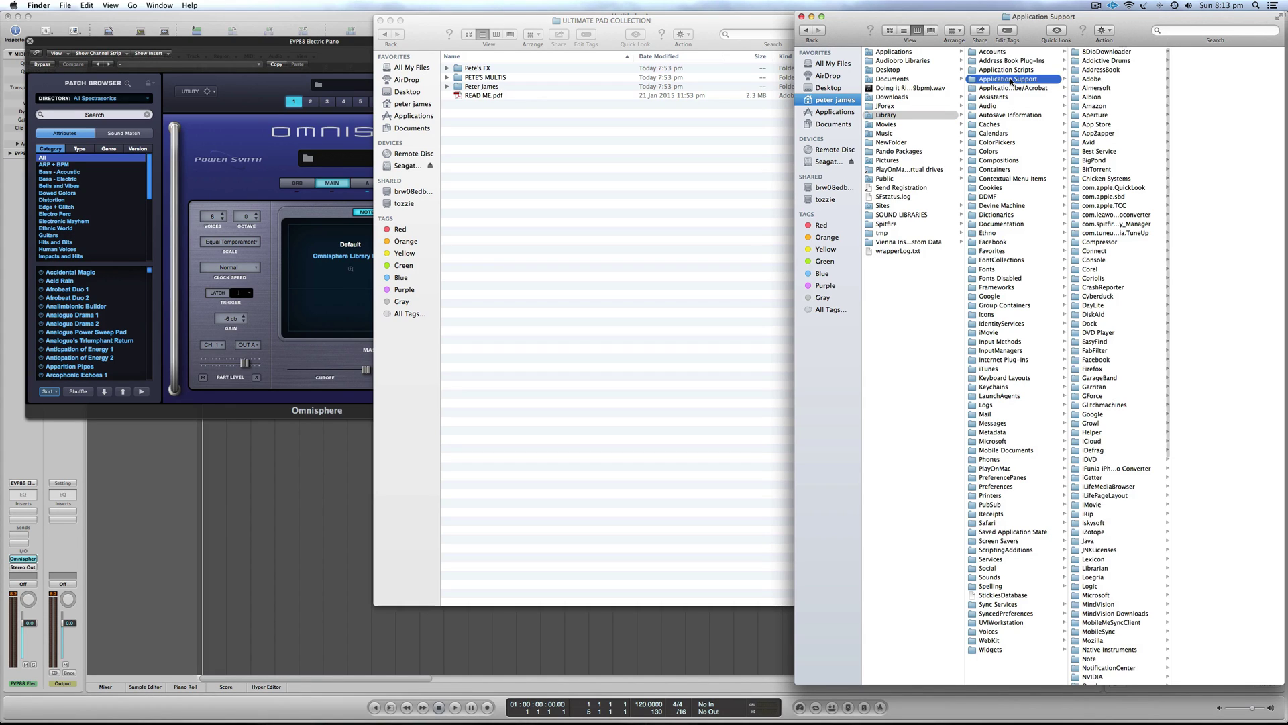
scroll(1096, 92, down, 5)
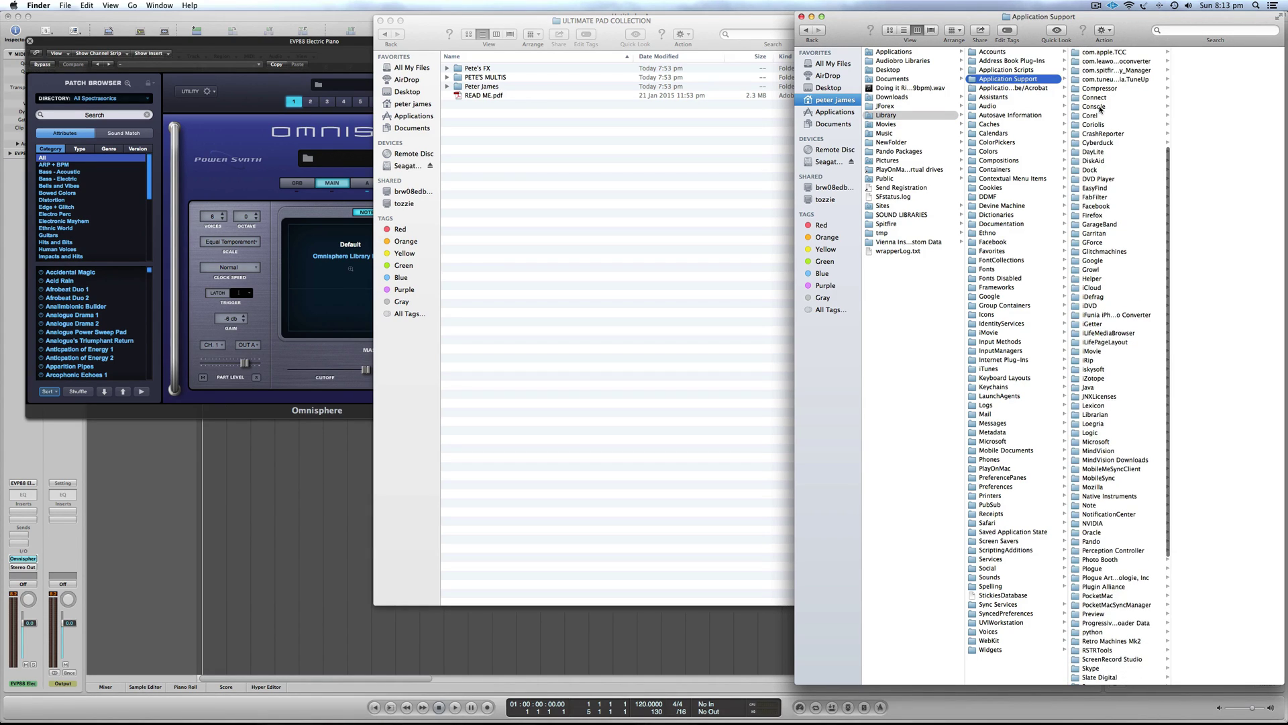
scroll(1109, 595, down, 5)
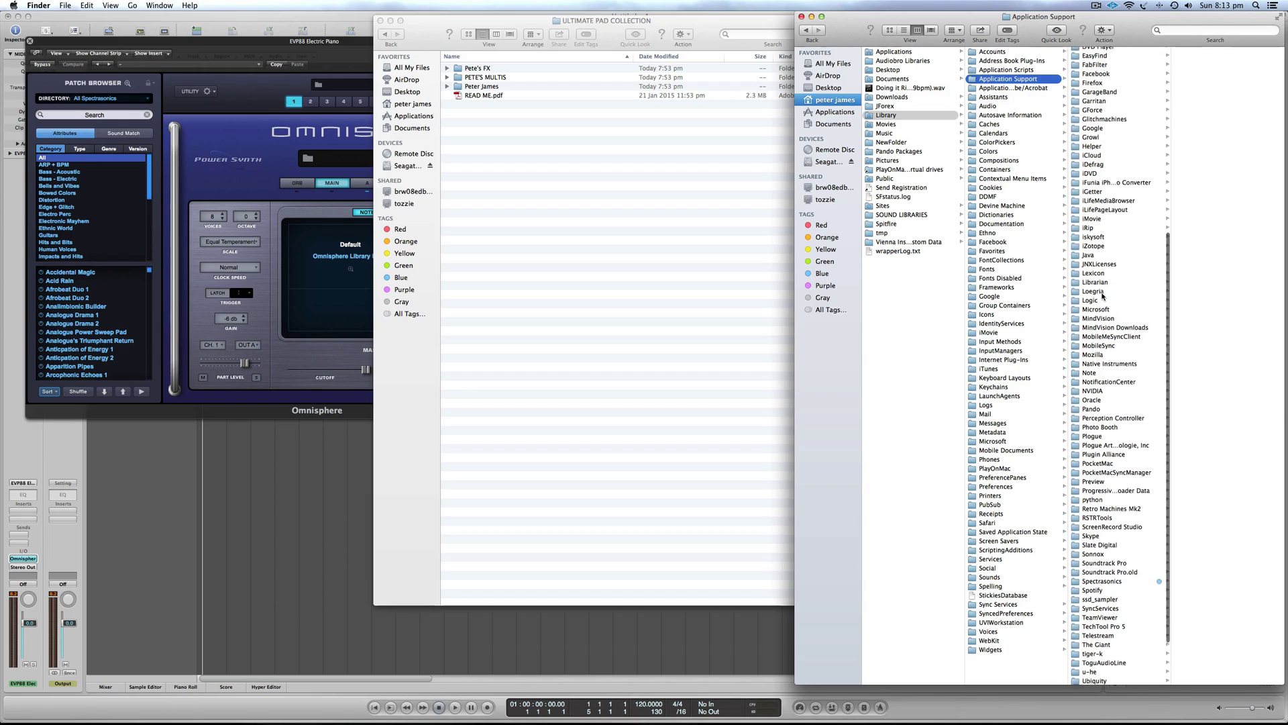
click(1163, 581)
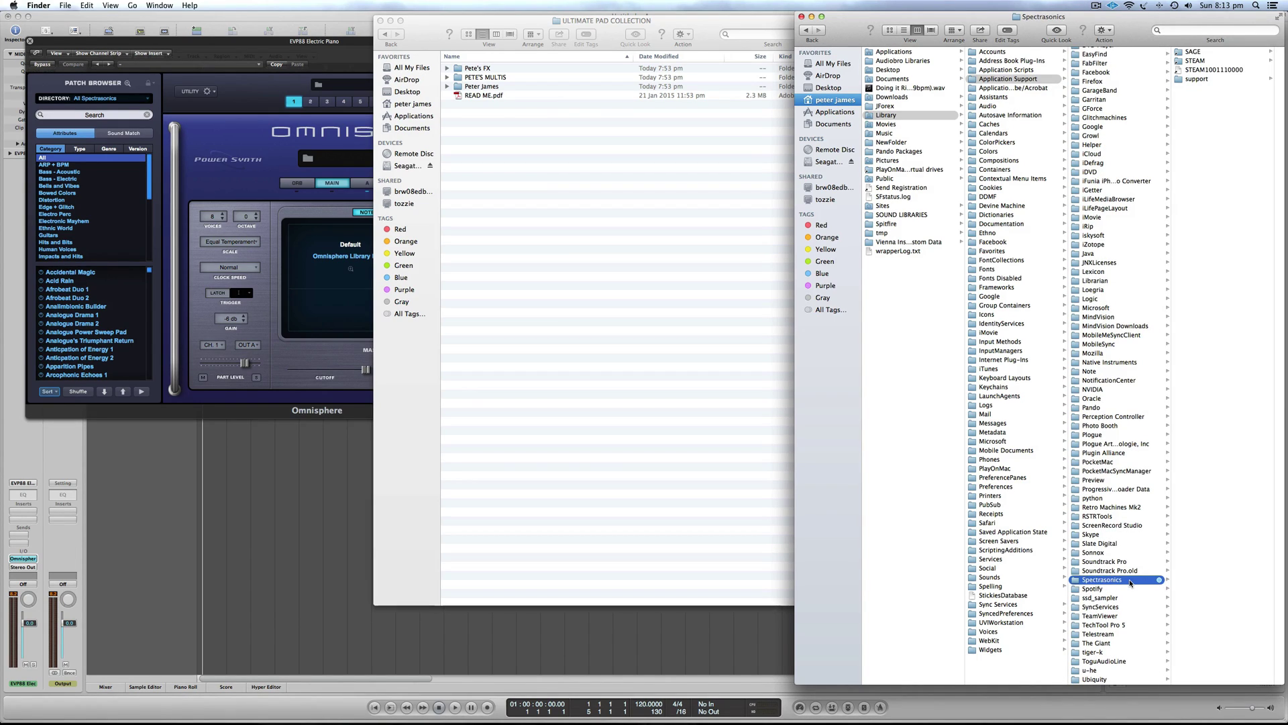
right_click(1131, 582)
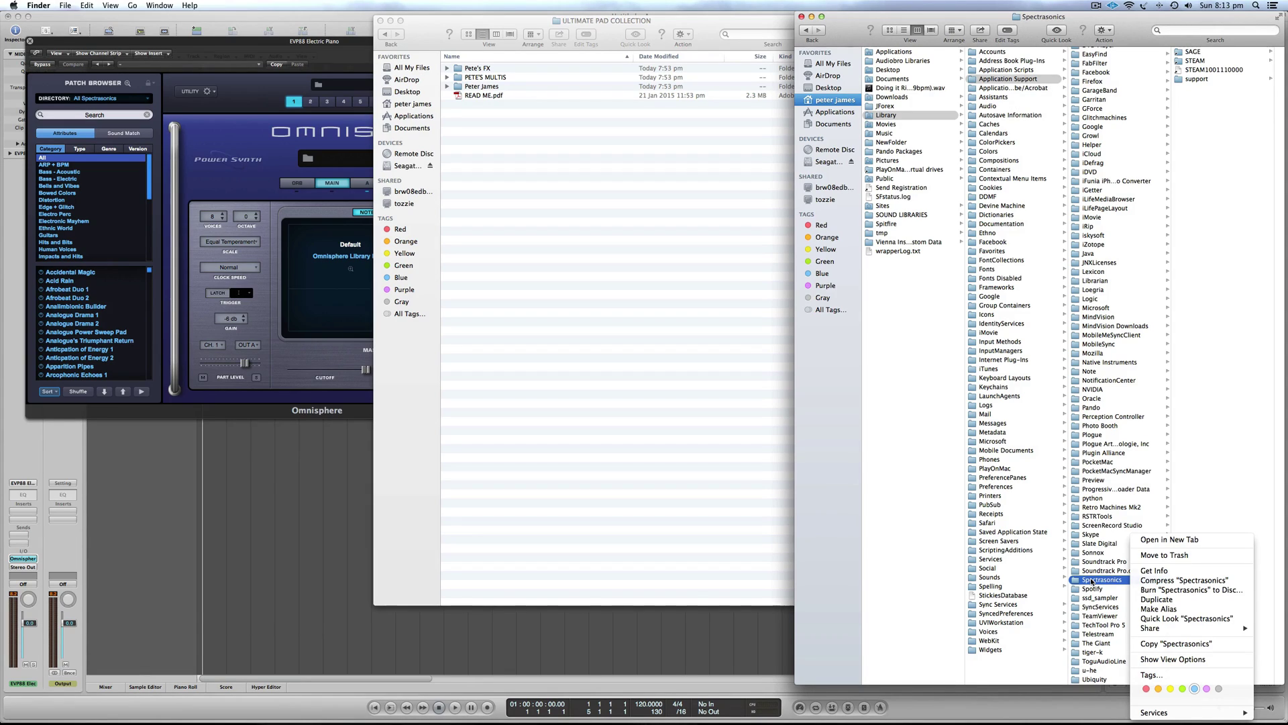
click(1092, 581)
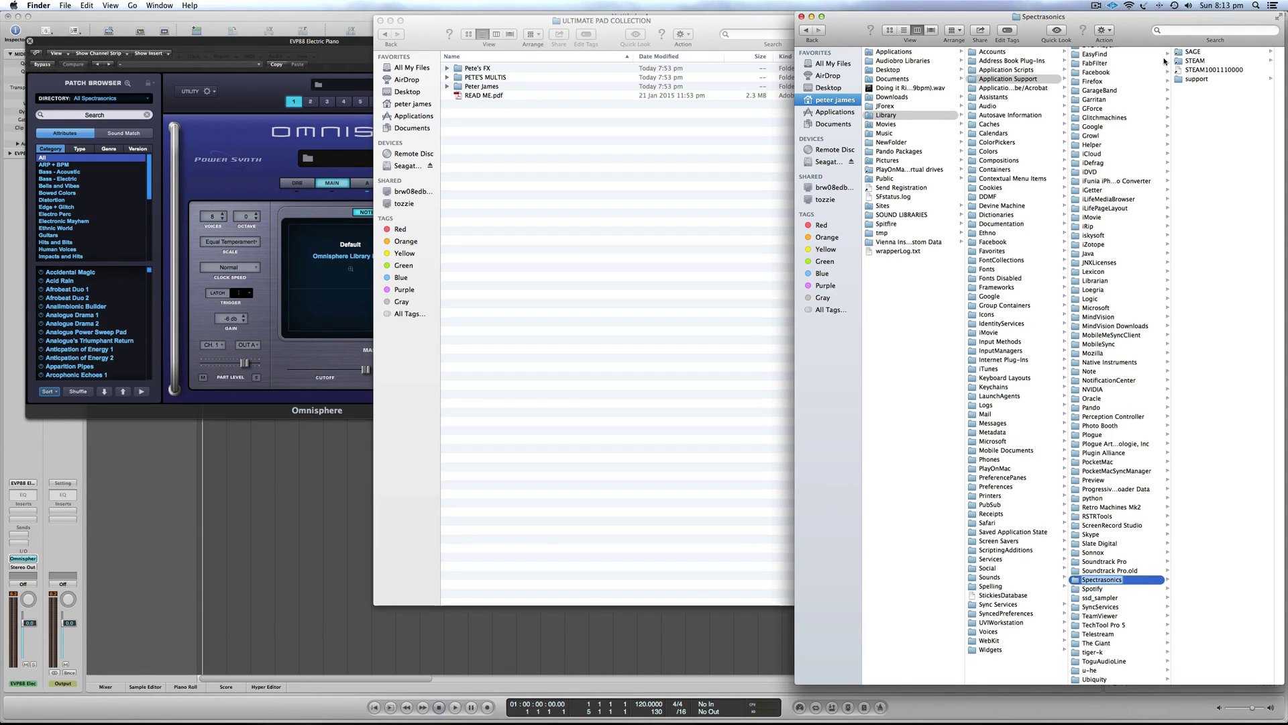
click(1196, 61)
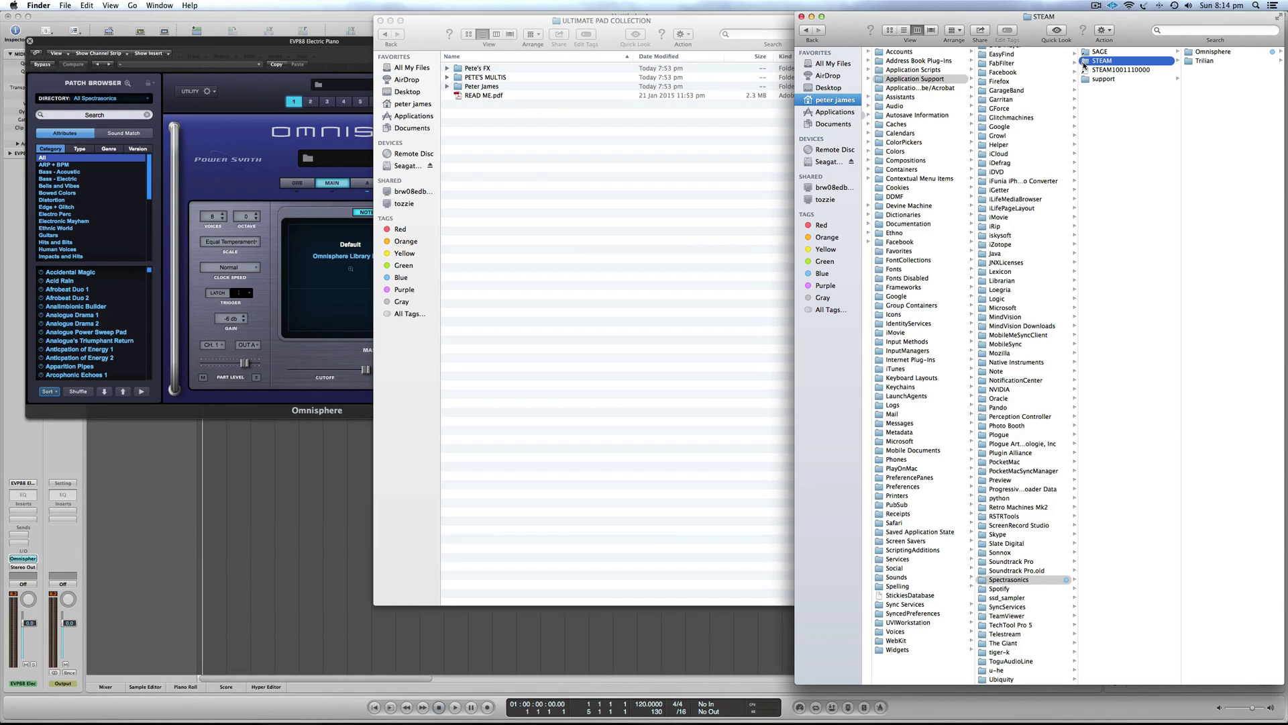
Open STEAM's Omnisphere > Settings Library > Patches folder
click(1207, 53)
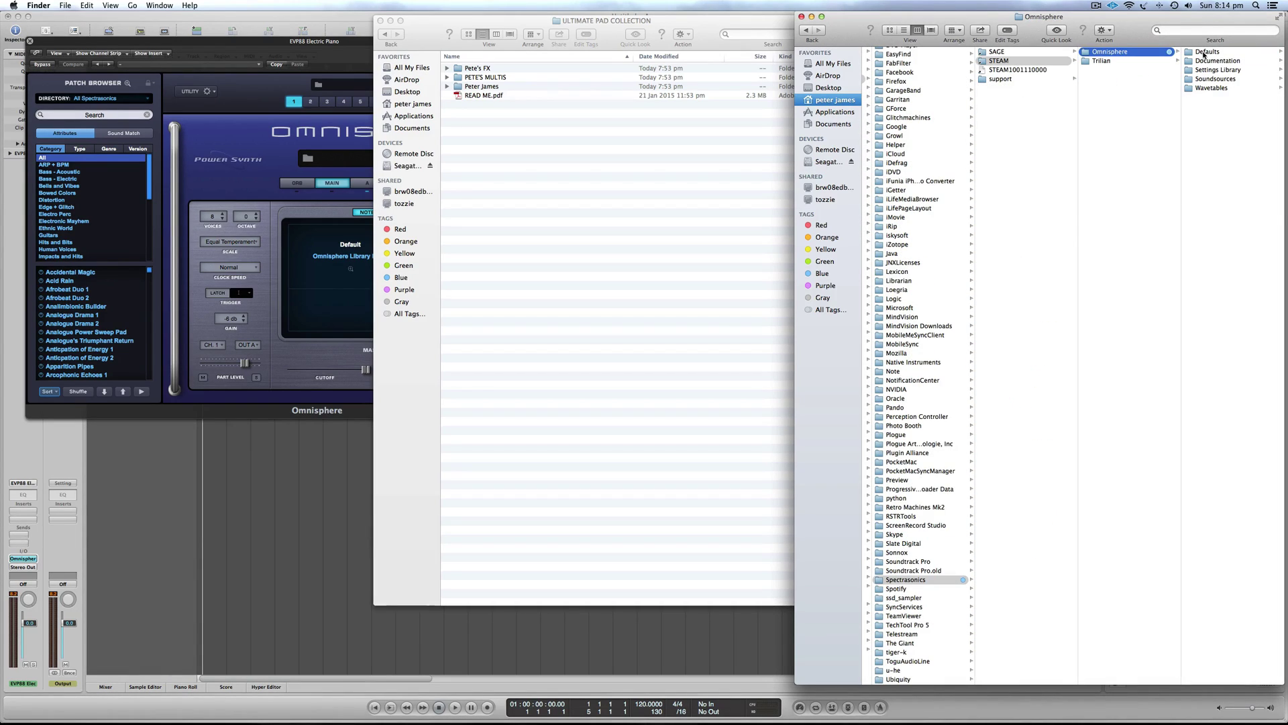
click(1201, 71)
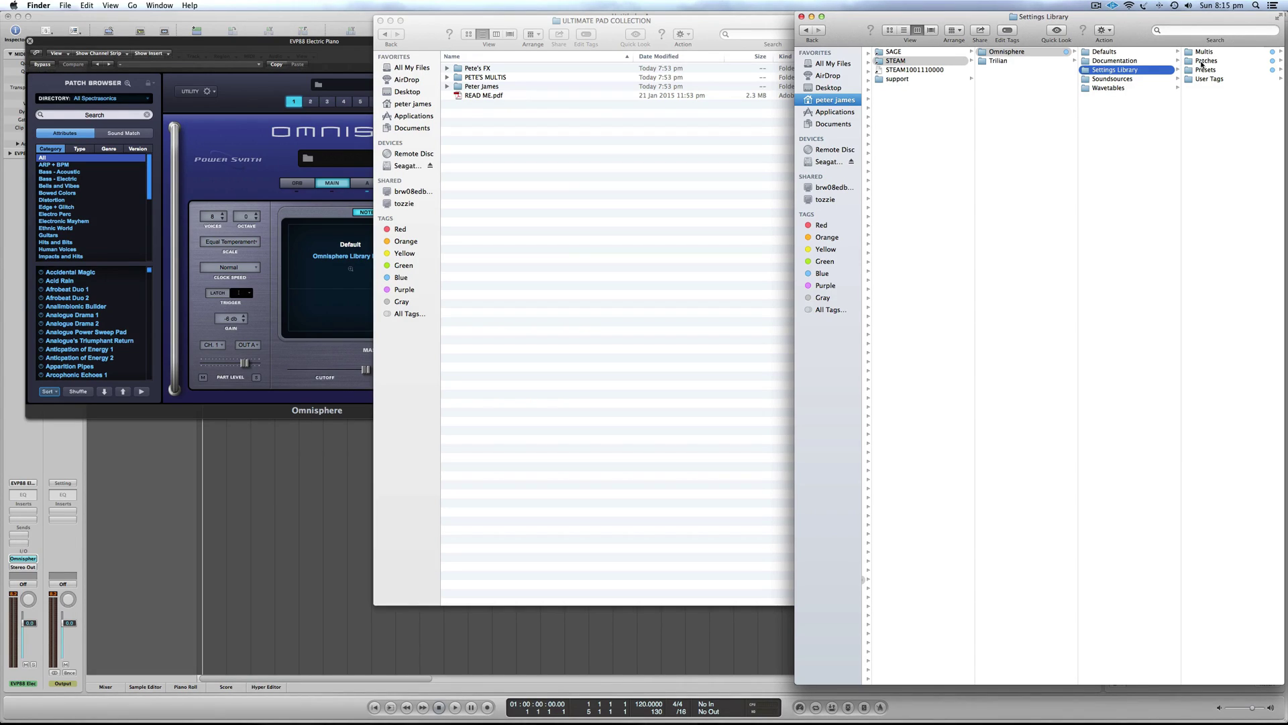
click(1204, 62)
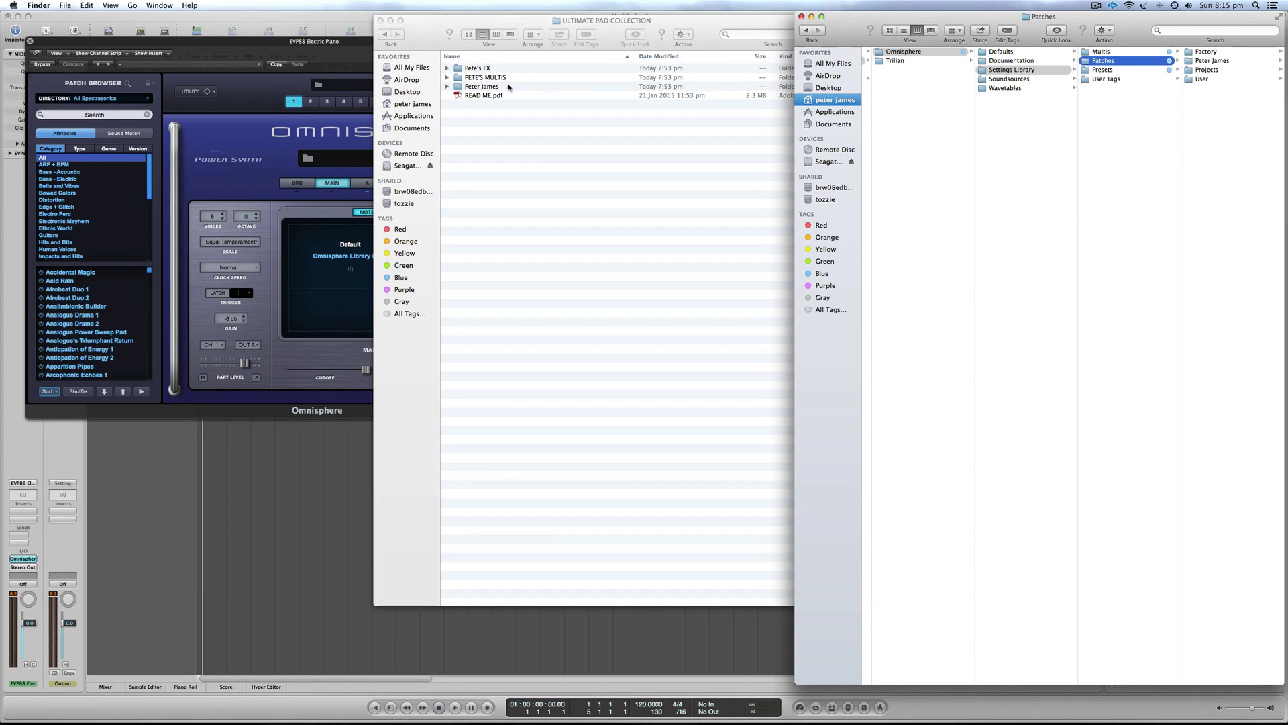
Drag the Peter James folder into Patches, undo once, and open Peter James there
mouse_move(490, 87)
mouse_down()
mouse_move(808, 89)
mouse_move(1141, 64)
mouse_move(1231, 91)
mouse_move(490, 76)
mouse_move(501, 82)
mouse_up()
key(super+z)
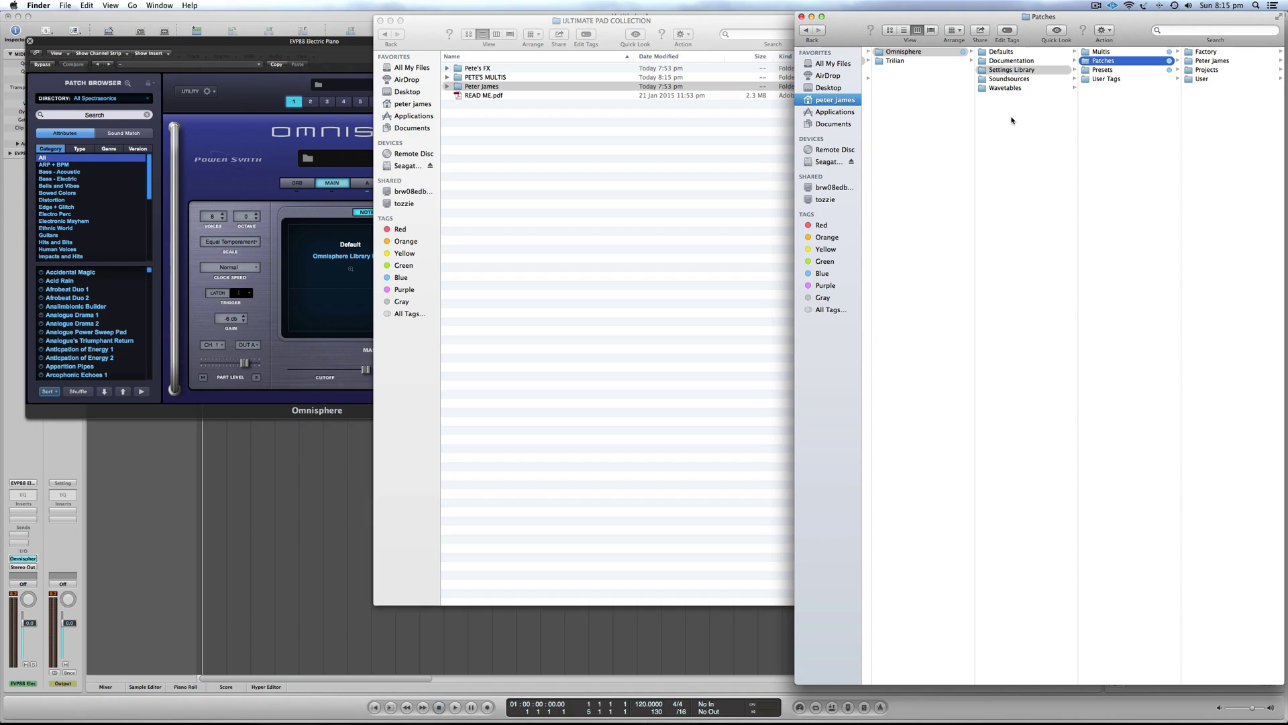
click(1227, 61)
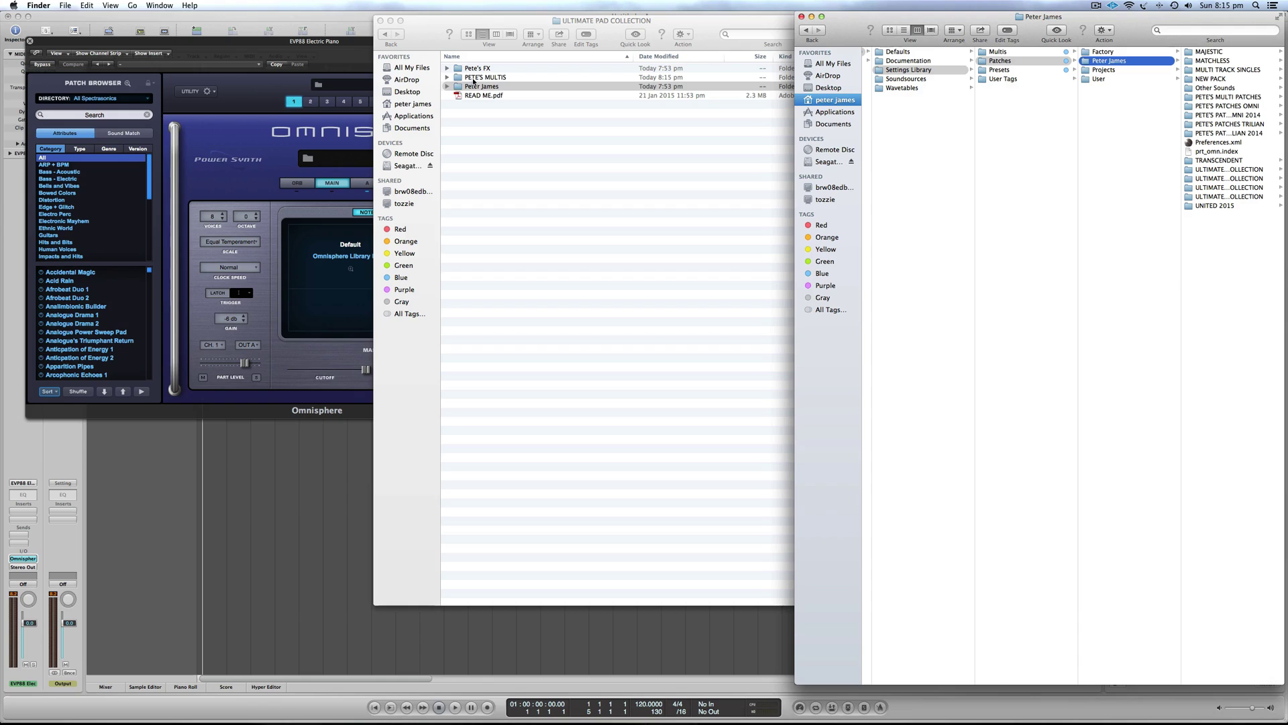
Expand Peter James, copy its nested ULTIMATE PAD COLLECTION folder onto Settings Library, then collapse it
click(448, 86)
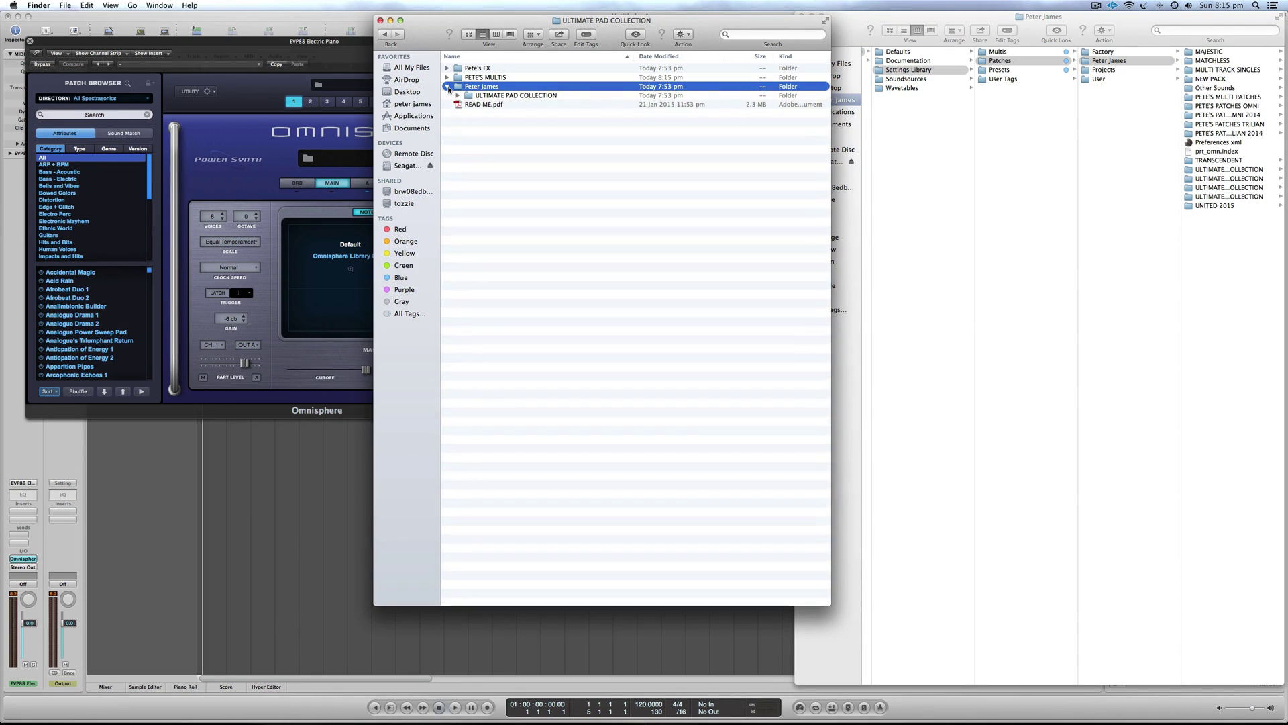
click(495, 95)
mouse_move(498, 98)
mouse_down()
mouse_move(496, 77)
mouse_move(1101, 61)
mouse_move(484, 94)
mouse_up()
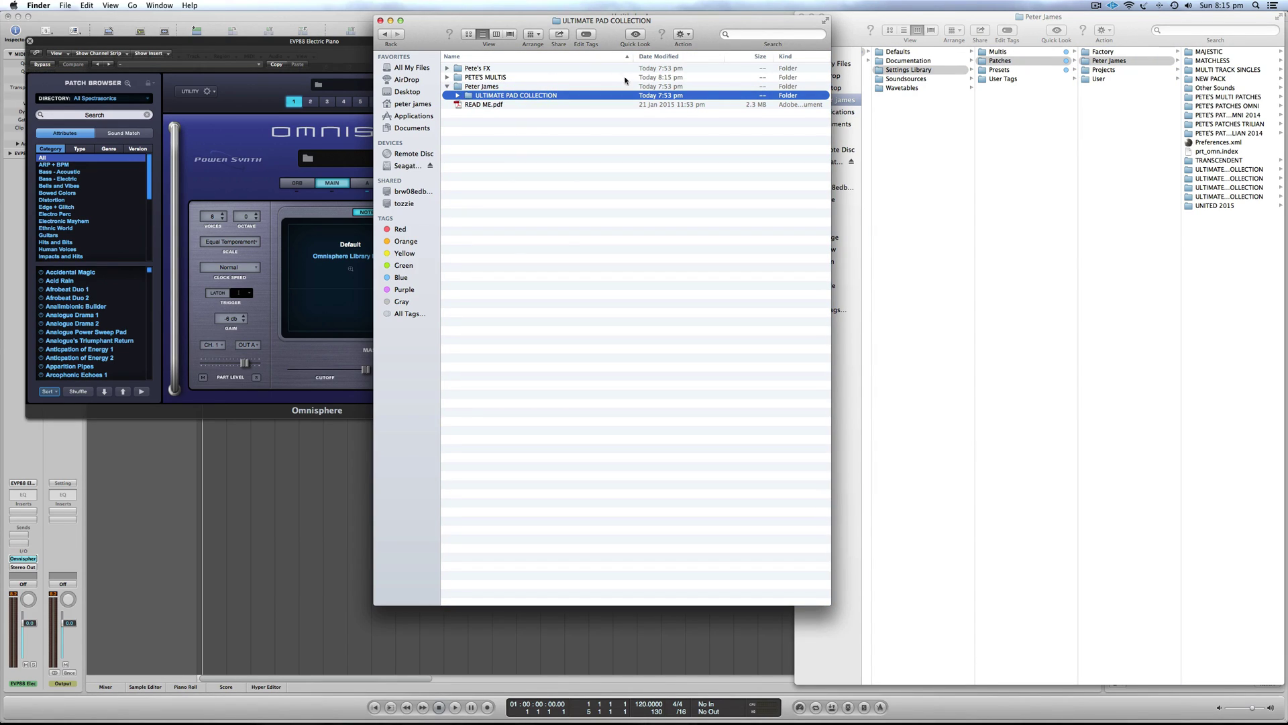
click(446, 88)
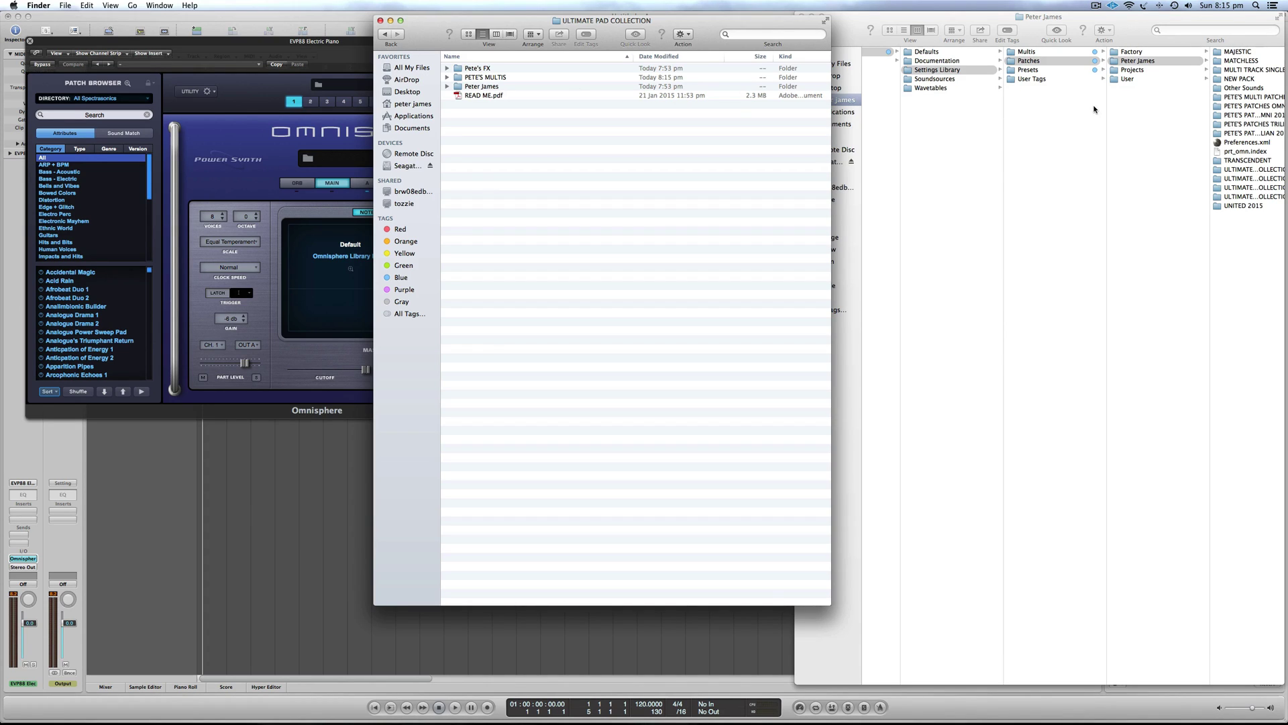
scroll(1094, 109, left, 3)
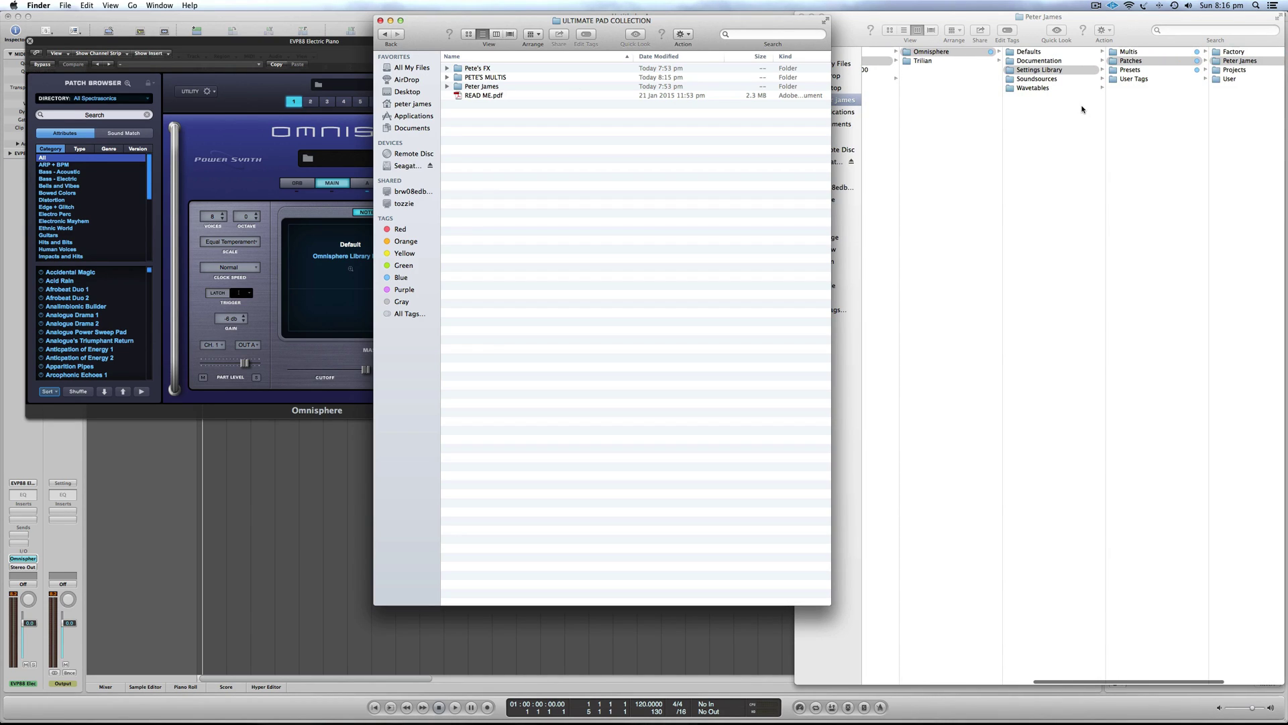
Open Settings Library > Presets > Effects > Racks and look inside the Pete's FX folder
click(1145, 61)
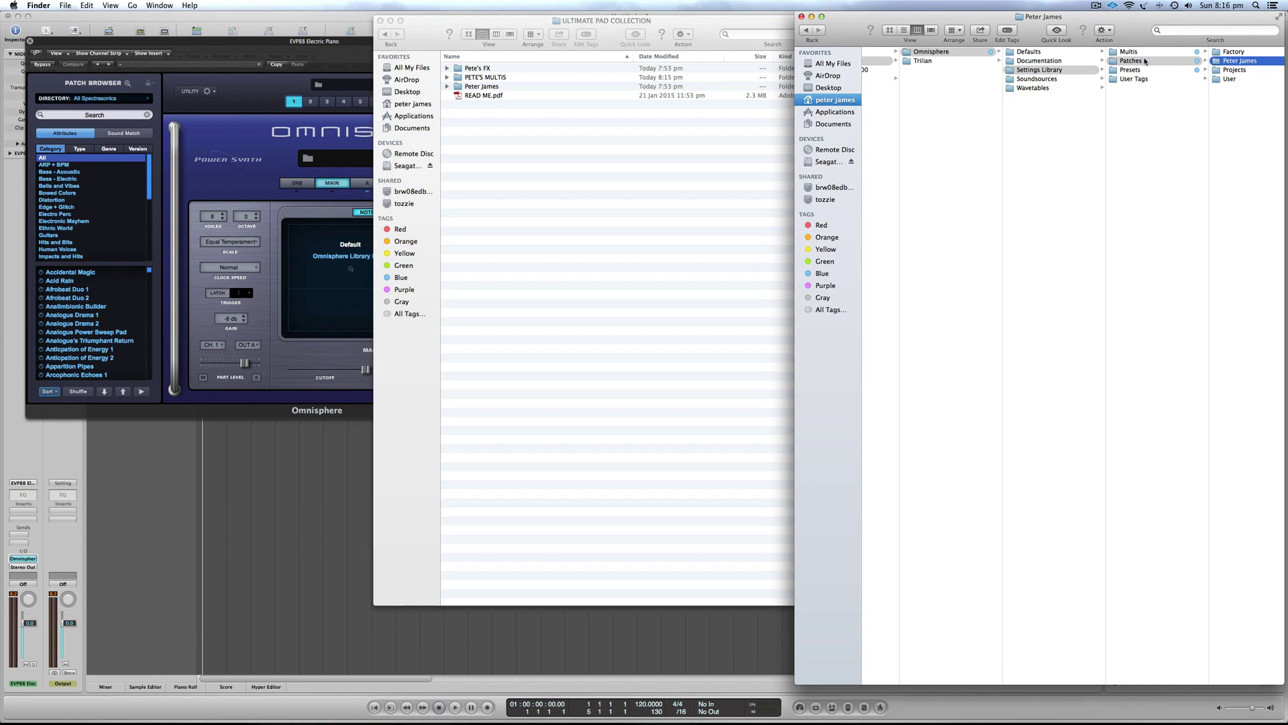
click(1134, 71)
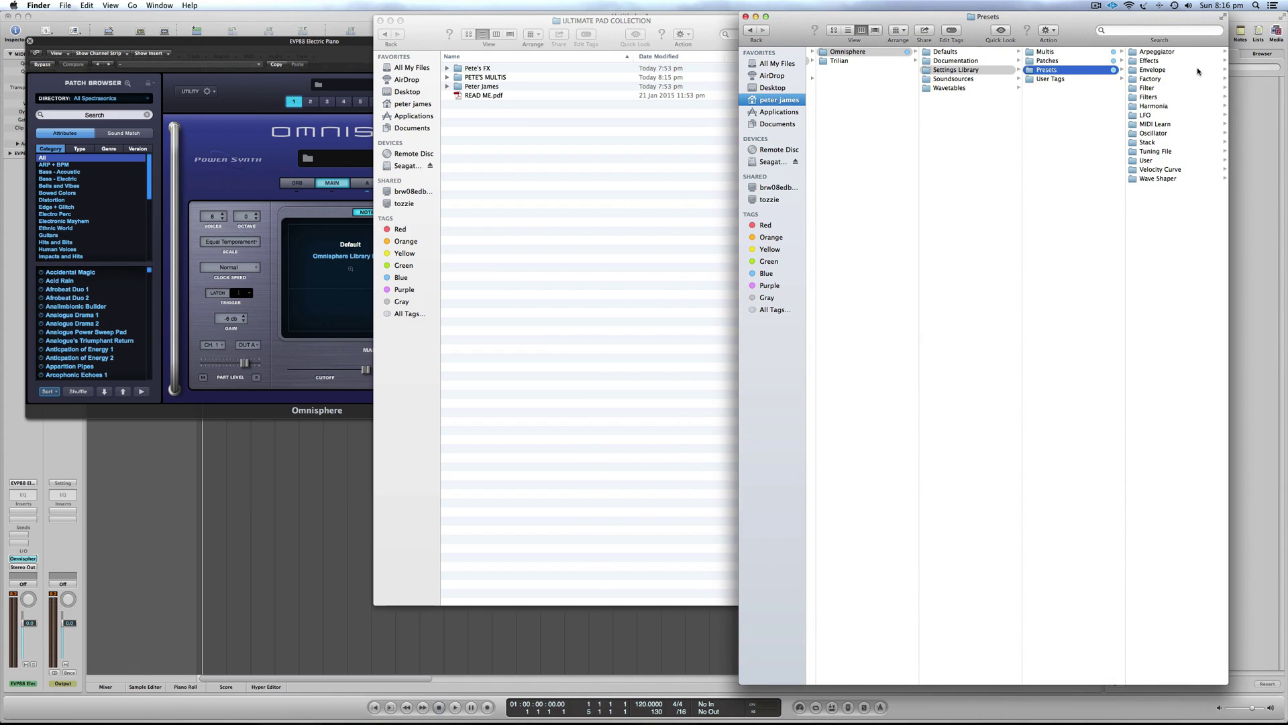
click(1154, 62)
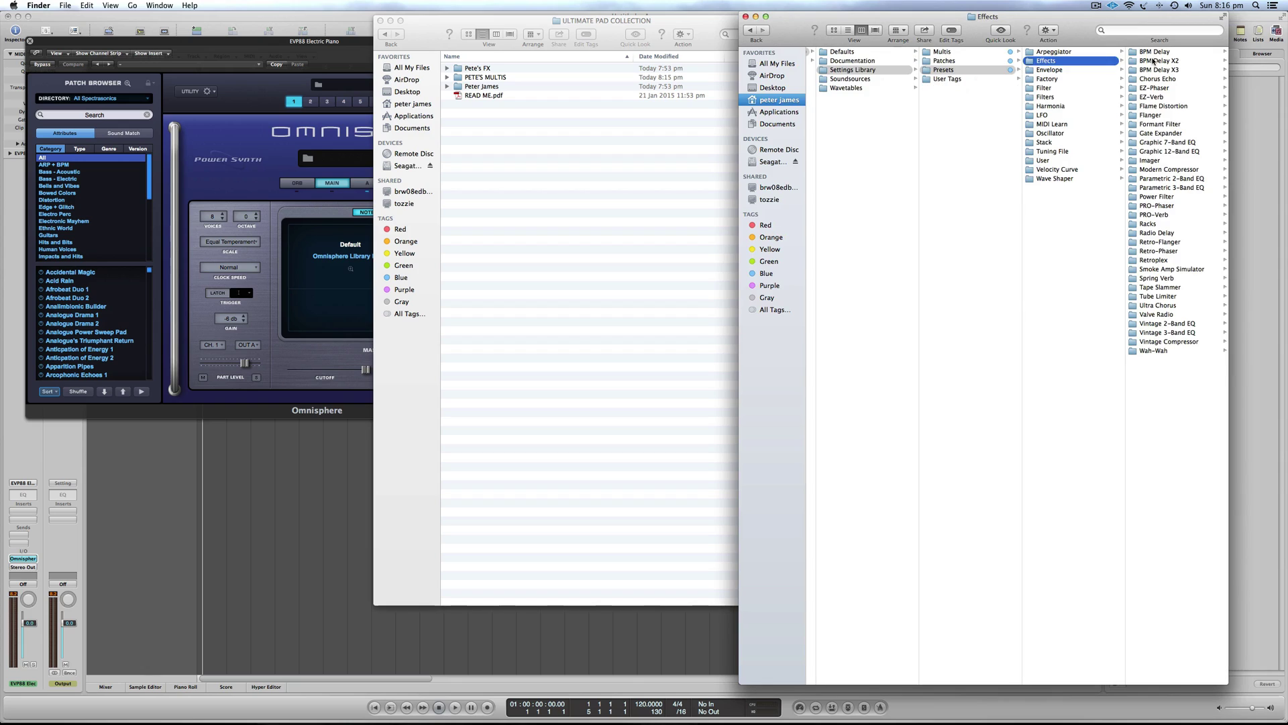
click(1162, 224)
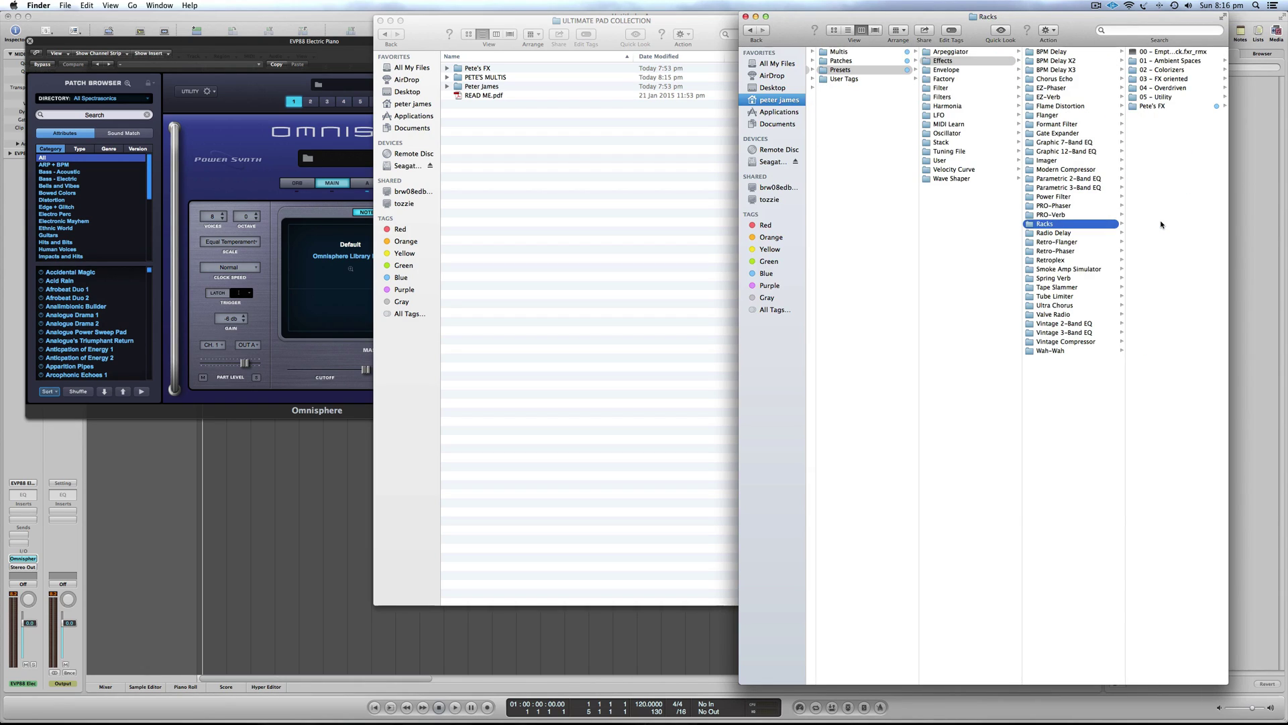
click(1154, 106)
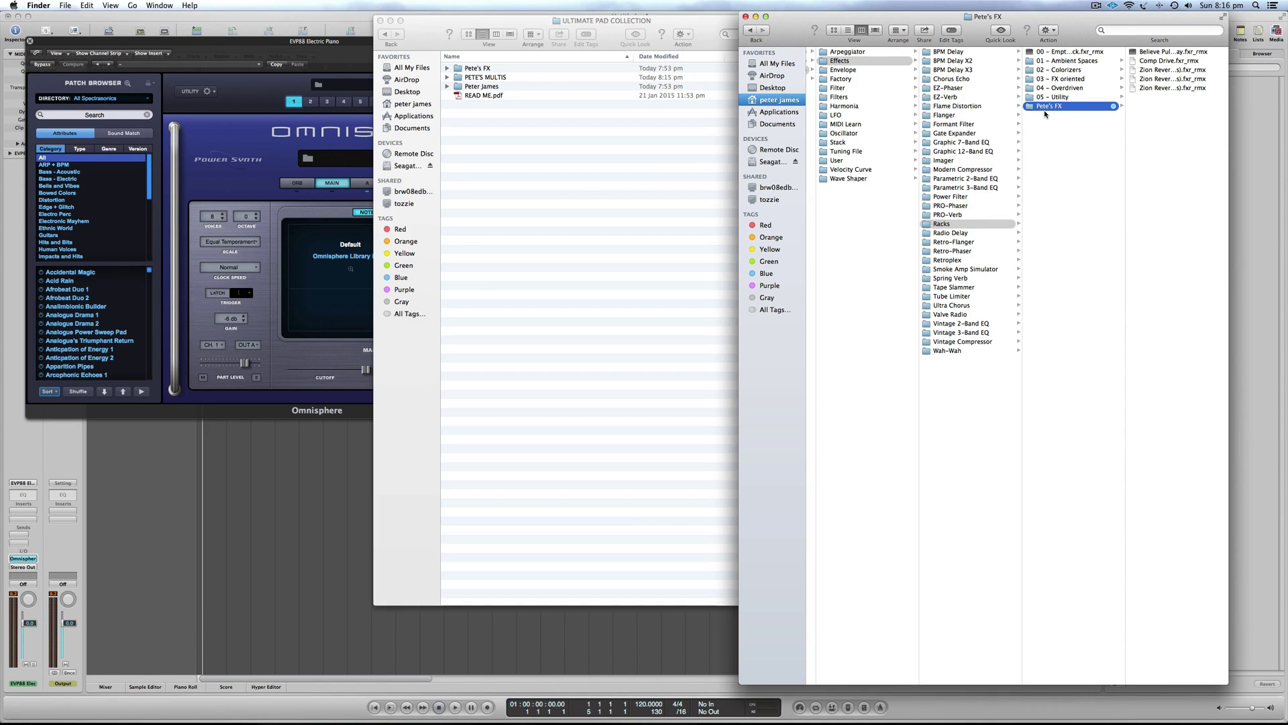
scroll(1048, 112, left, 5)
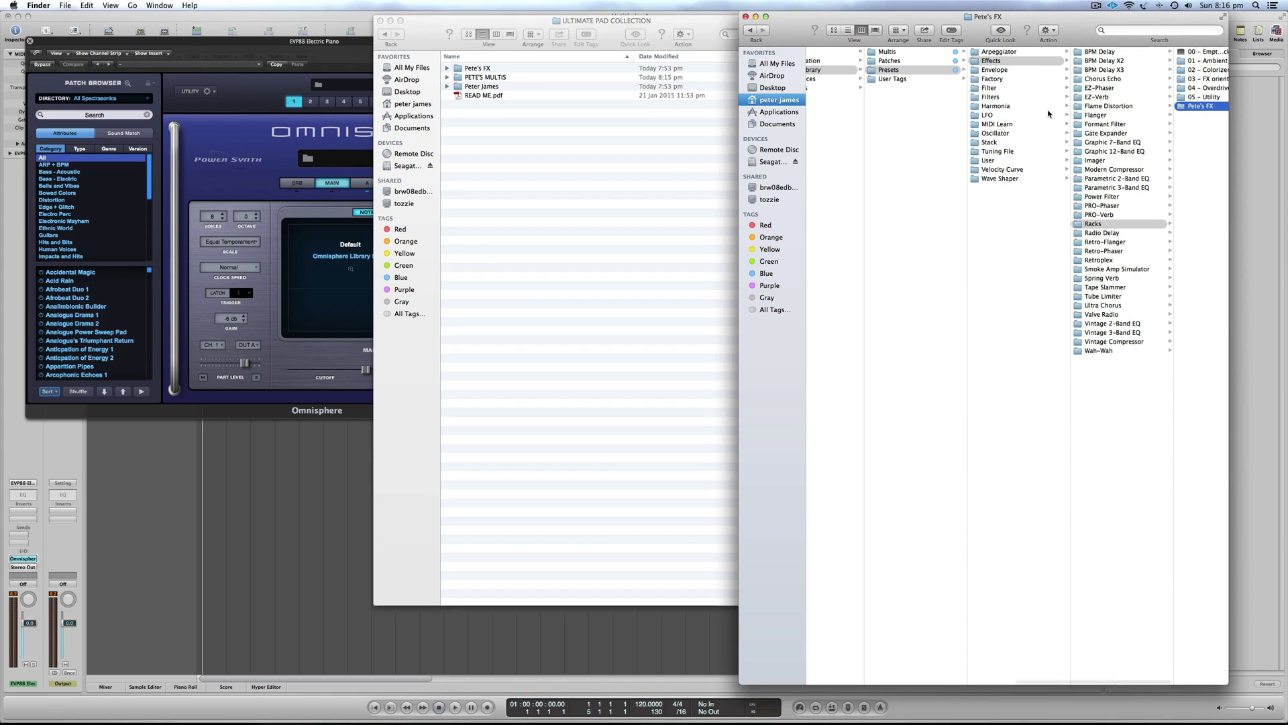
Open the User > Effects > Racks presets folder
click(1009, 61)
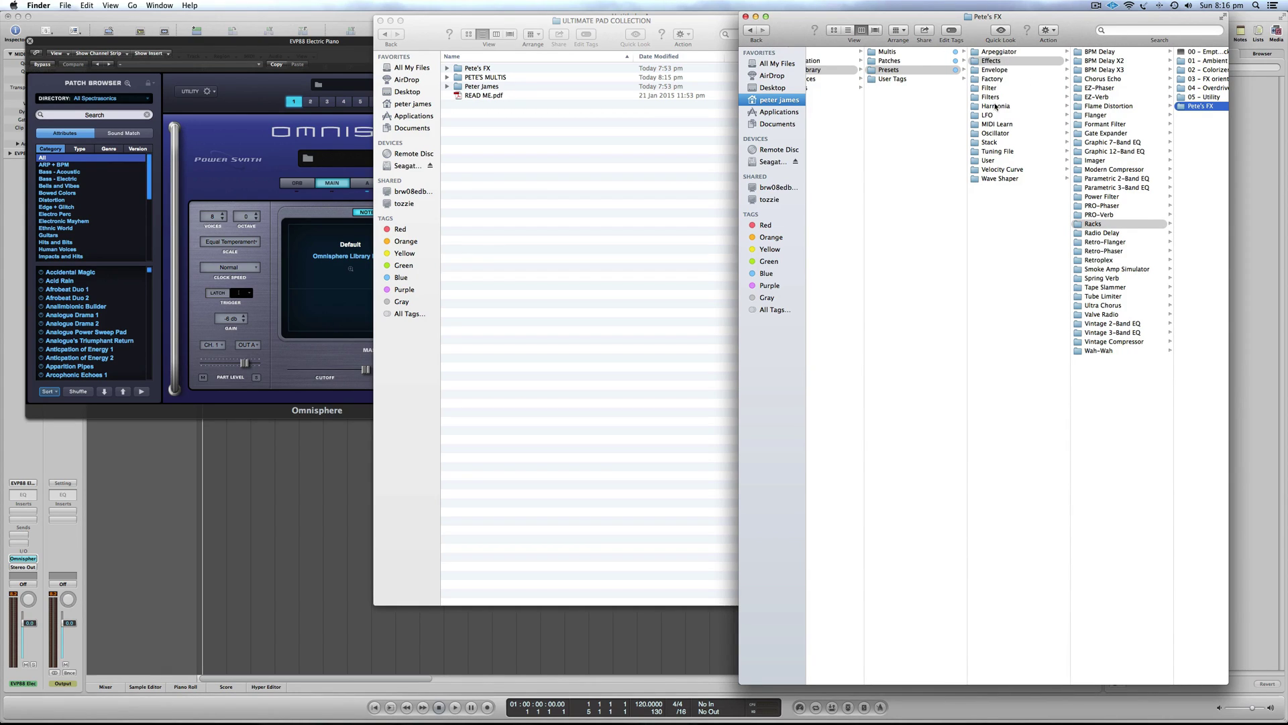
click(991, 162)
click(1092, 61)
click(1158, 370)
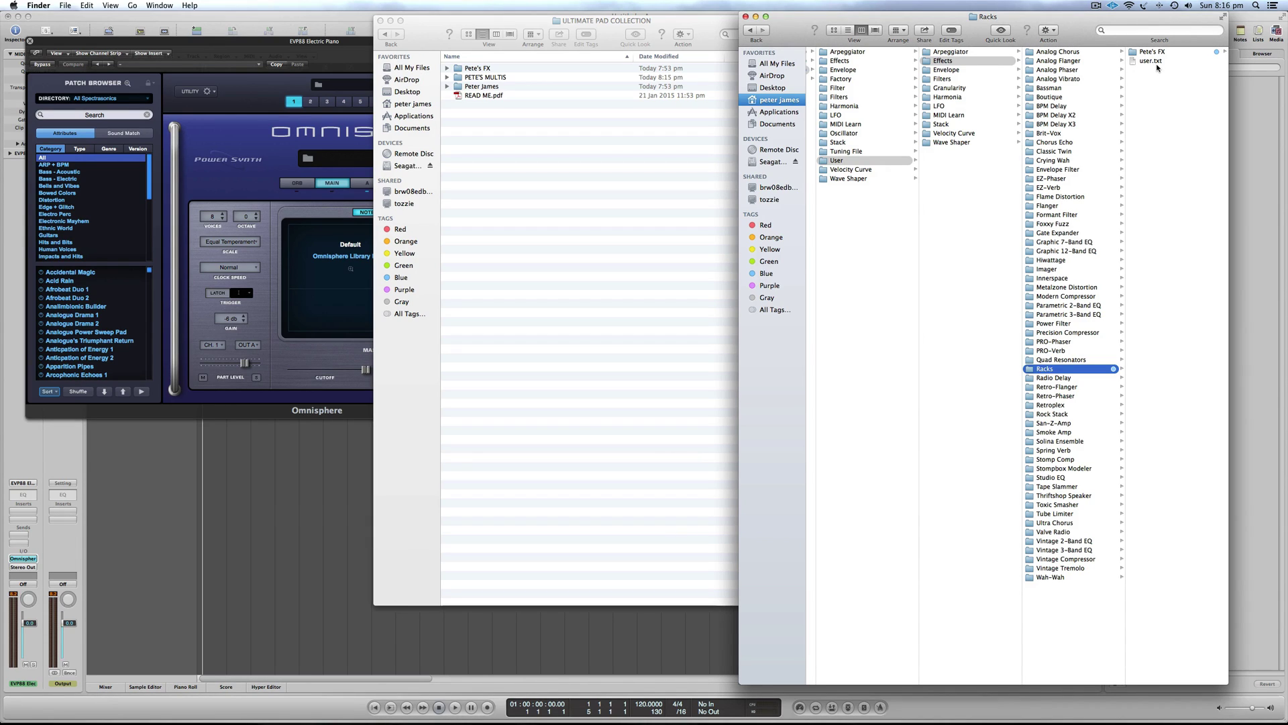
scroll(1086, 86, left, 5)
Open the Settings Library's Multis > User folder
scroll(1087, 85, left, 8)
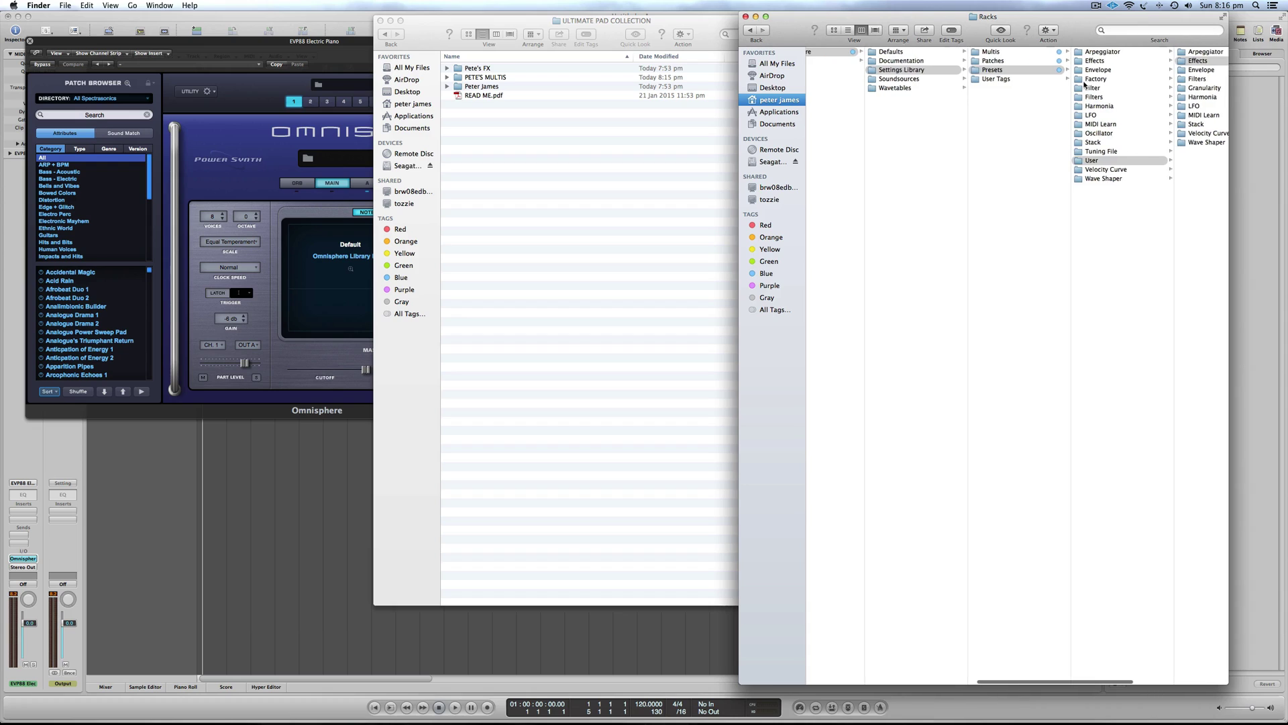
scroll(1082, 84, left, 1)
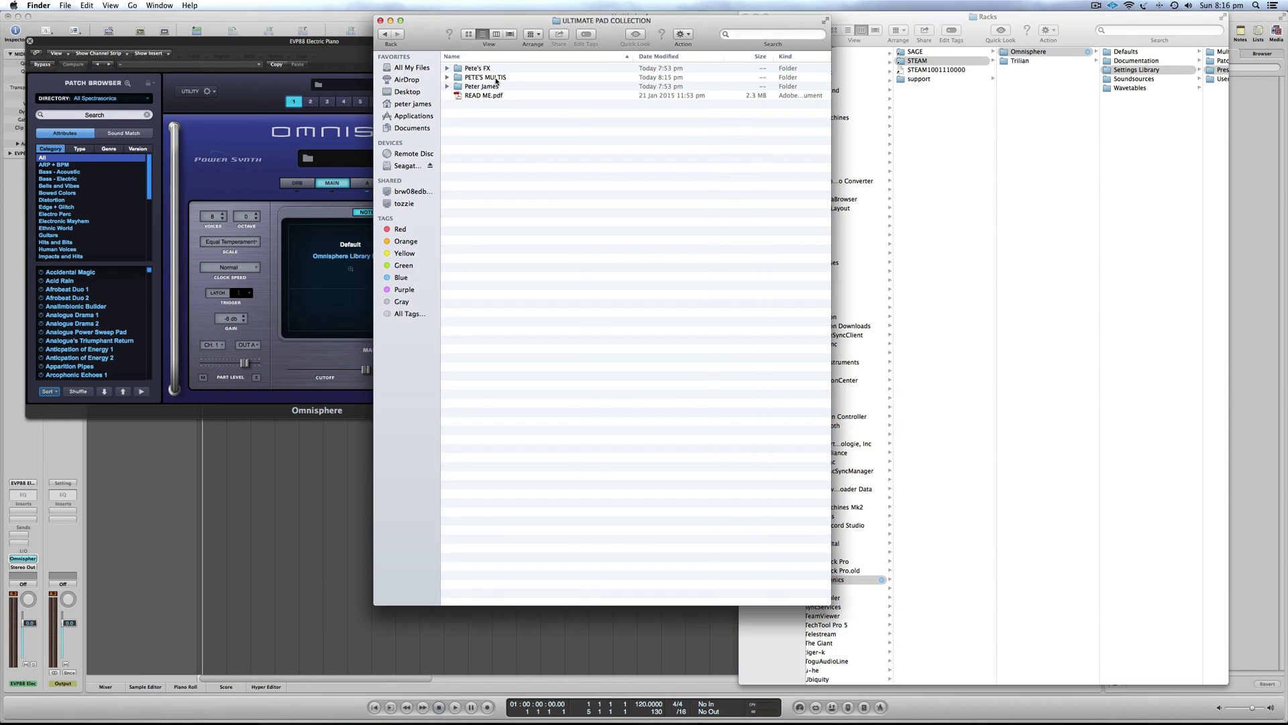
scroll(1051, 110, right, 5)
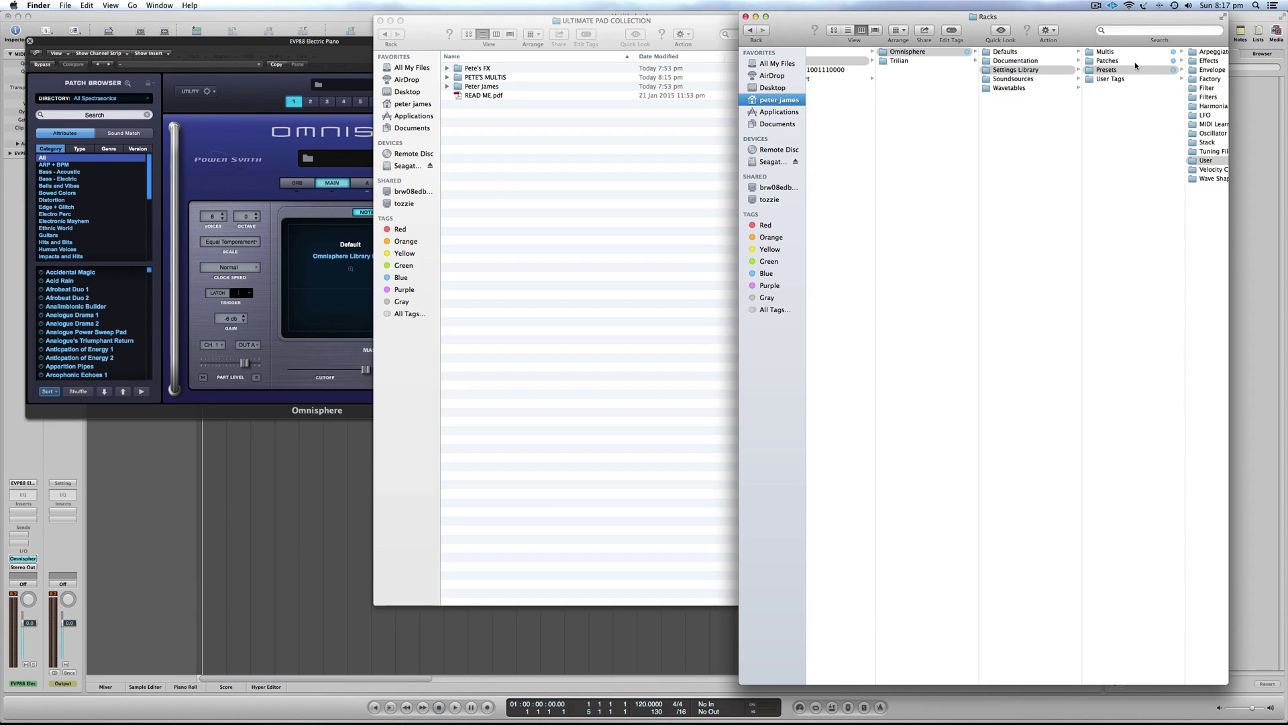
click(1127, 52)
click(1150, 61)
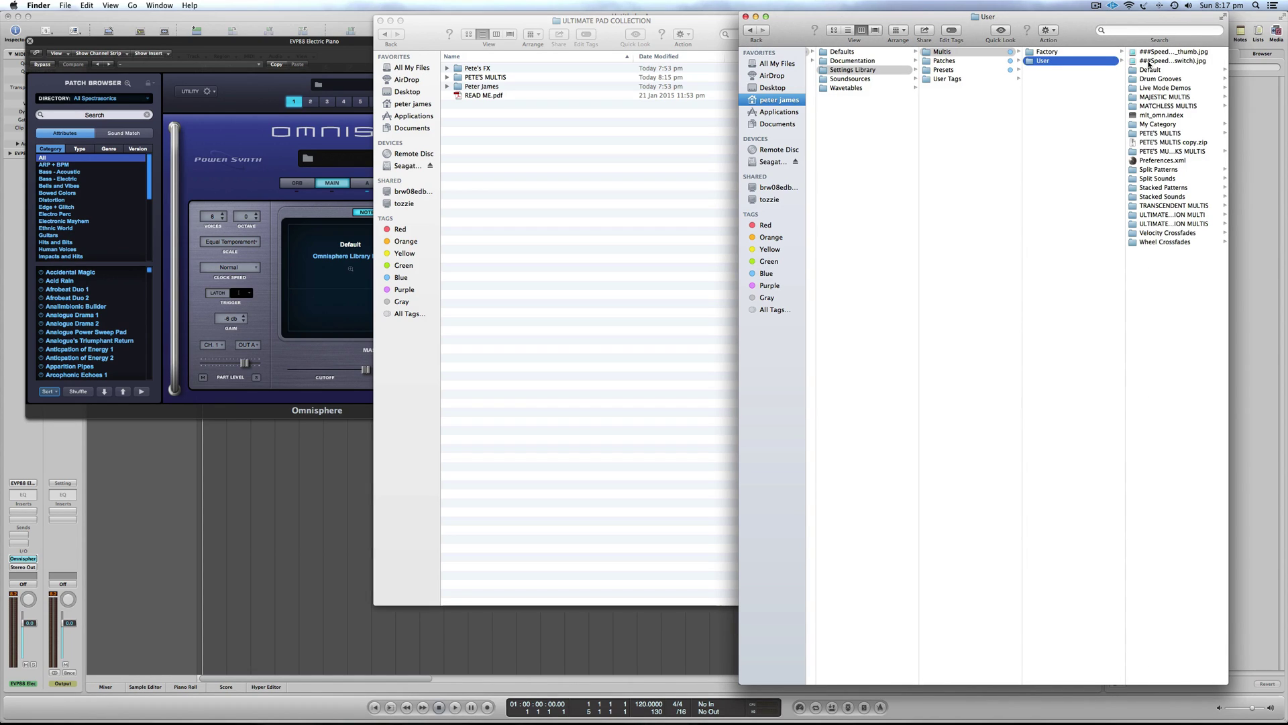
Expand PETE'S MULTIS in the pad collection window to reveal its multi folder
click(447, 77)
click(499, 87)
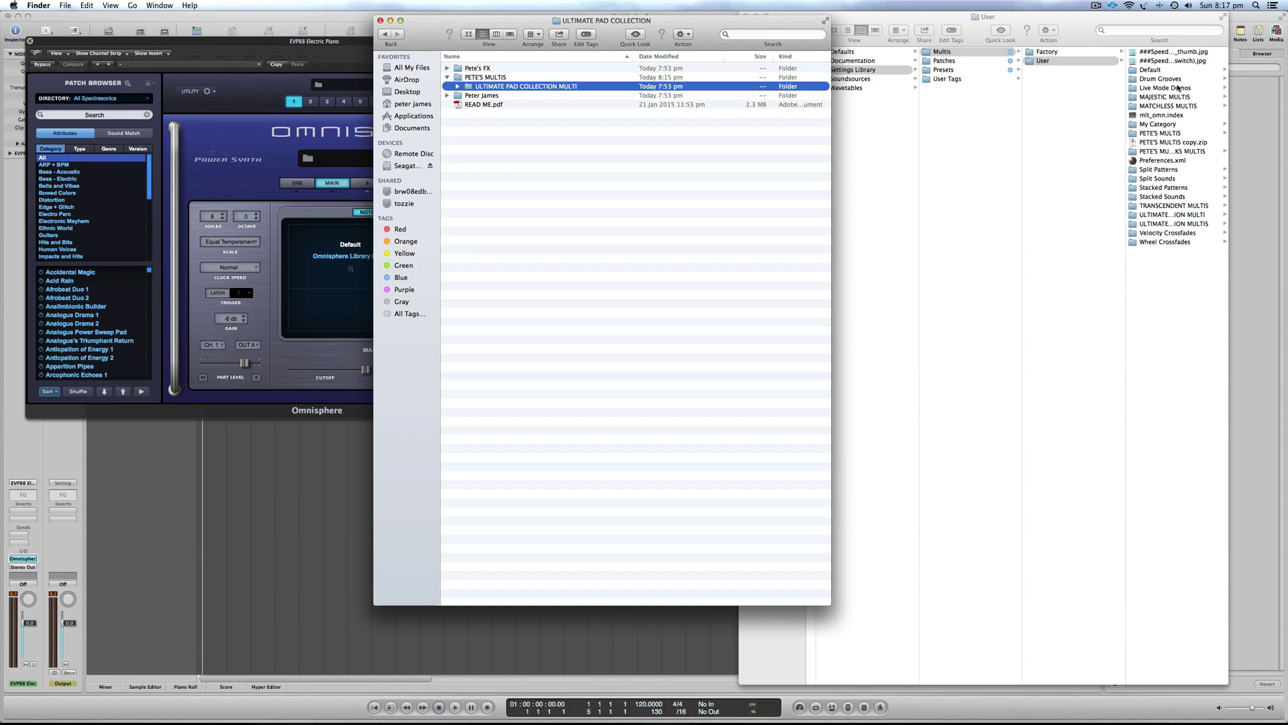
click(1167, 107)
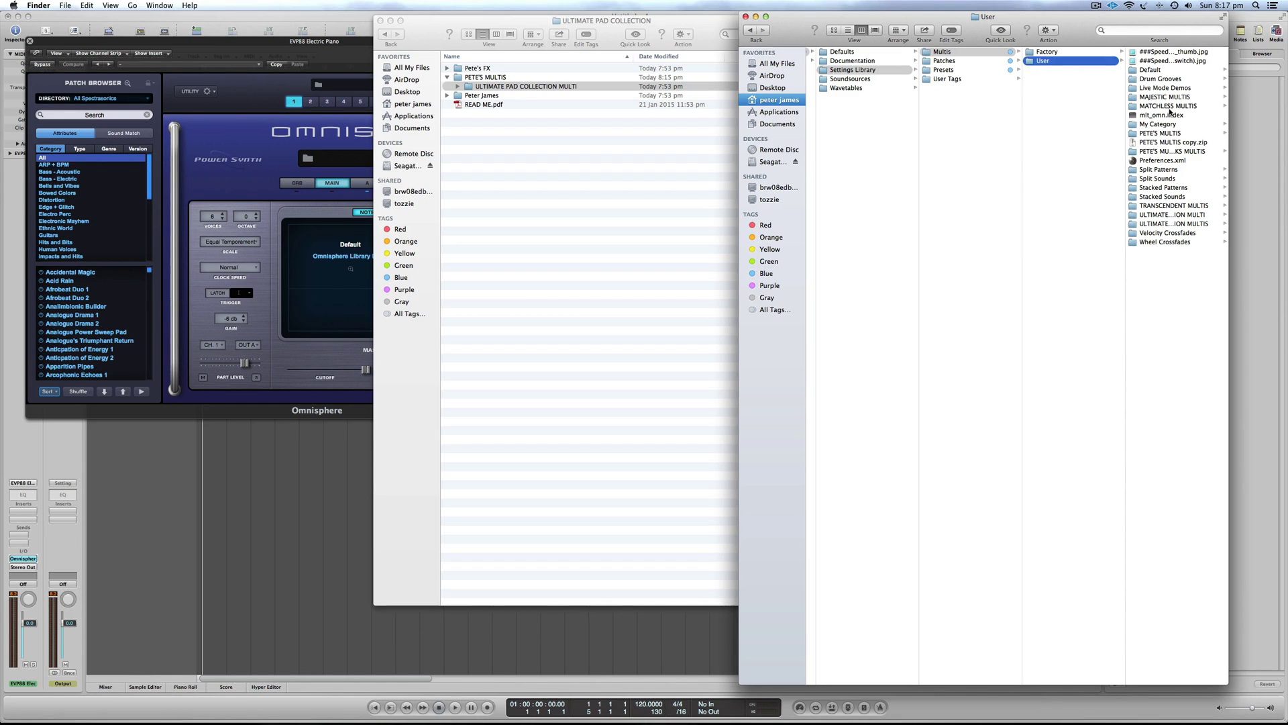
View the Soundsources > User folder, then close the Omnisphere library Finder window
scroll(1068, 74, left, 5)
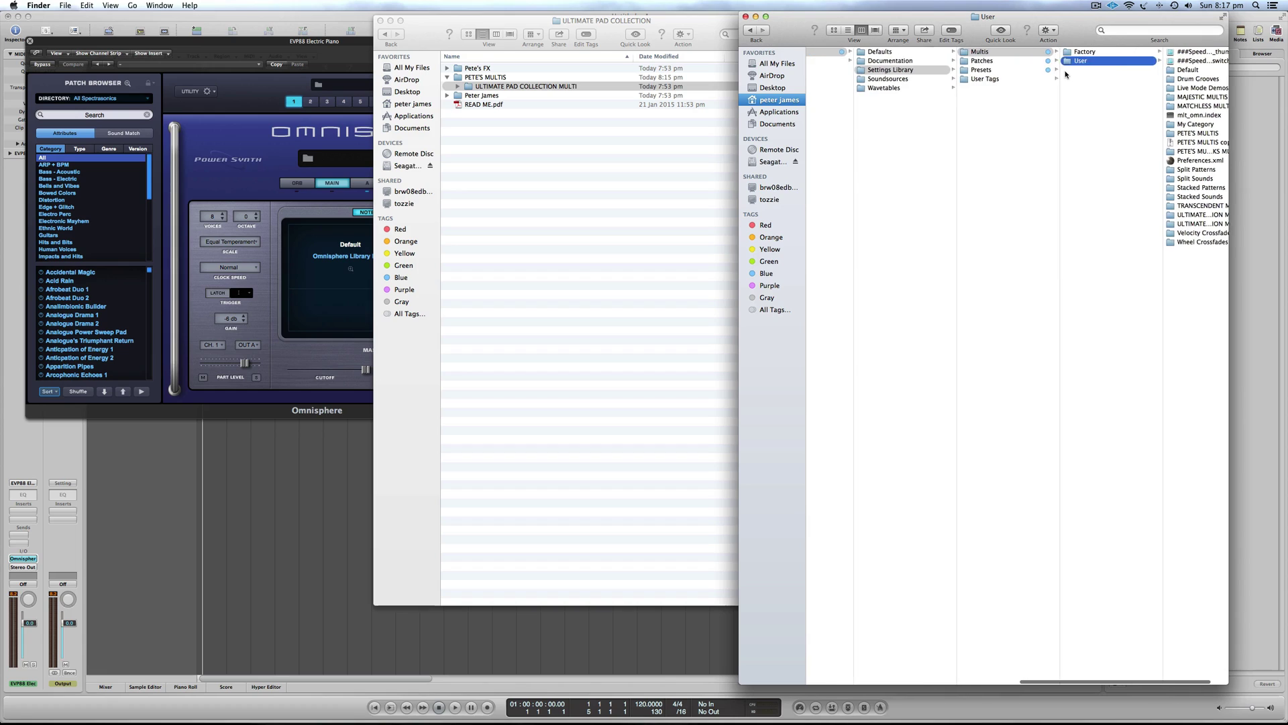
scroll(1069, 74, left, 2)
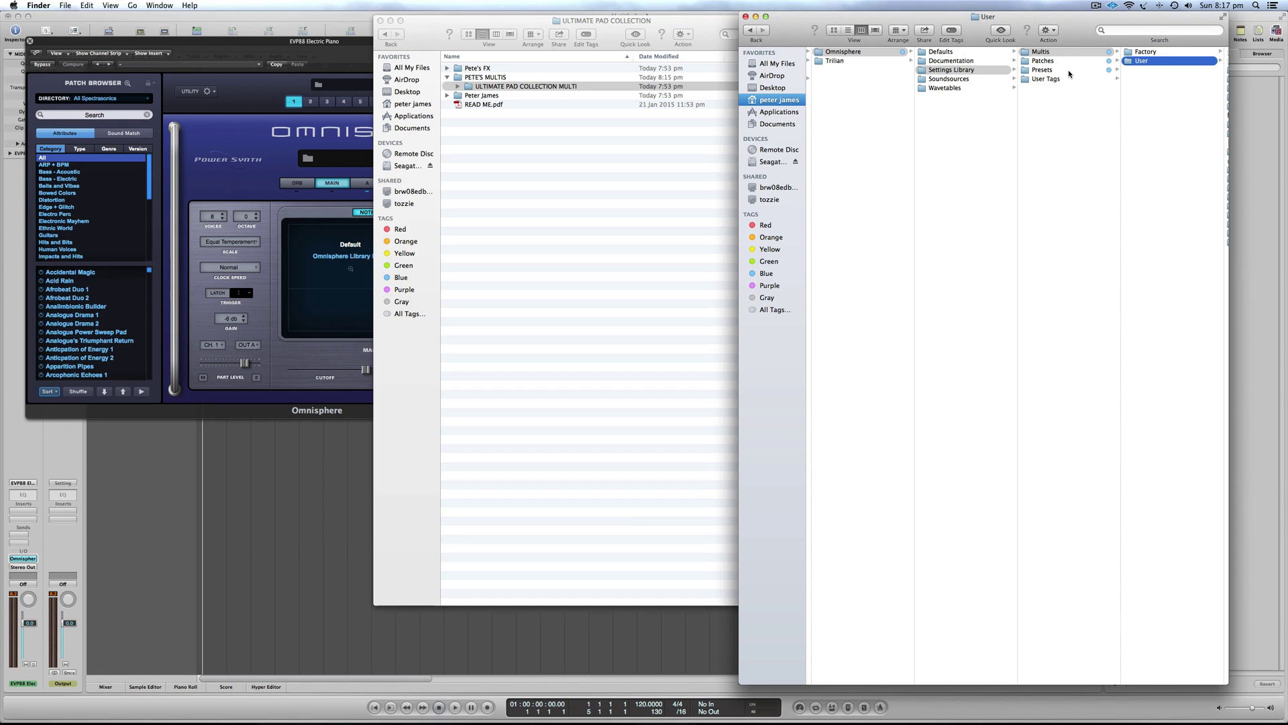
click(952, 79)
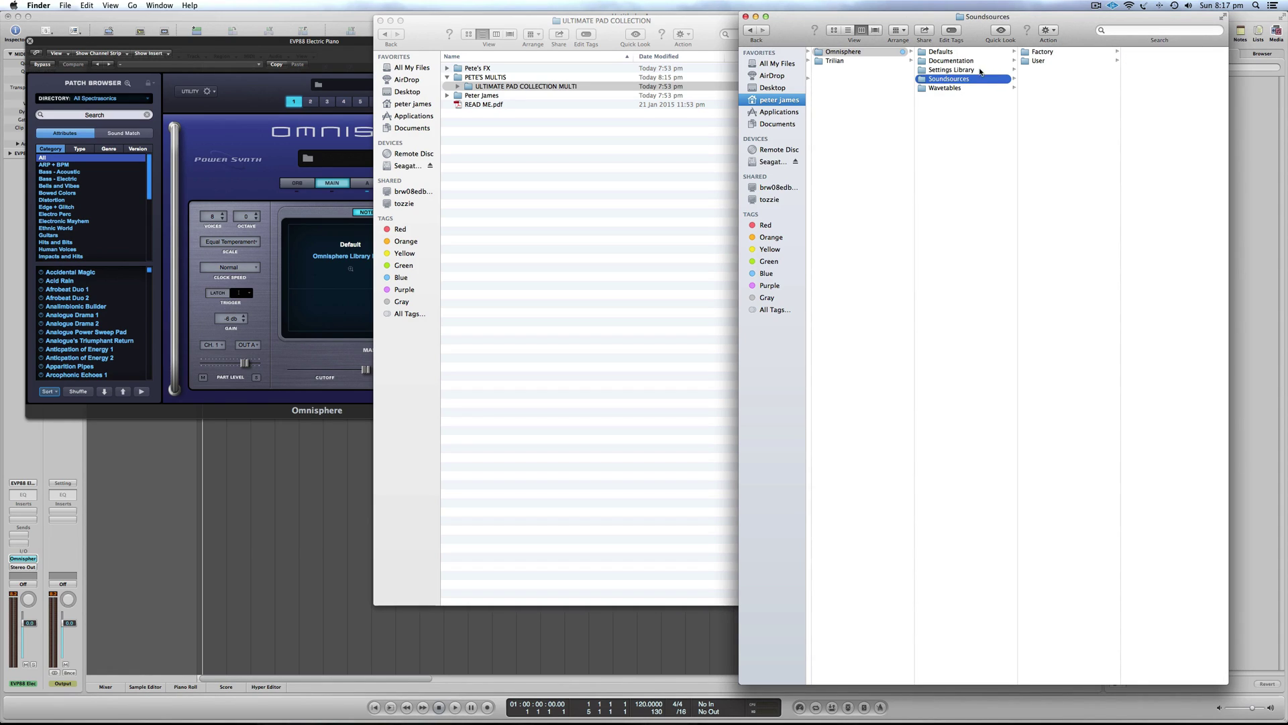
click(1045, 61)
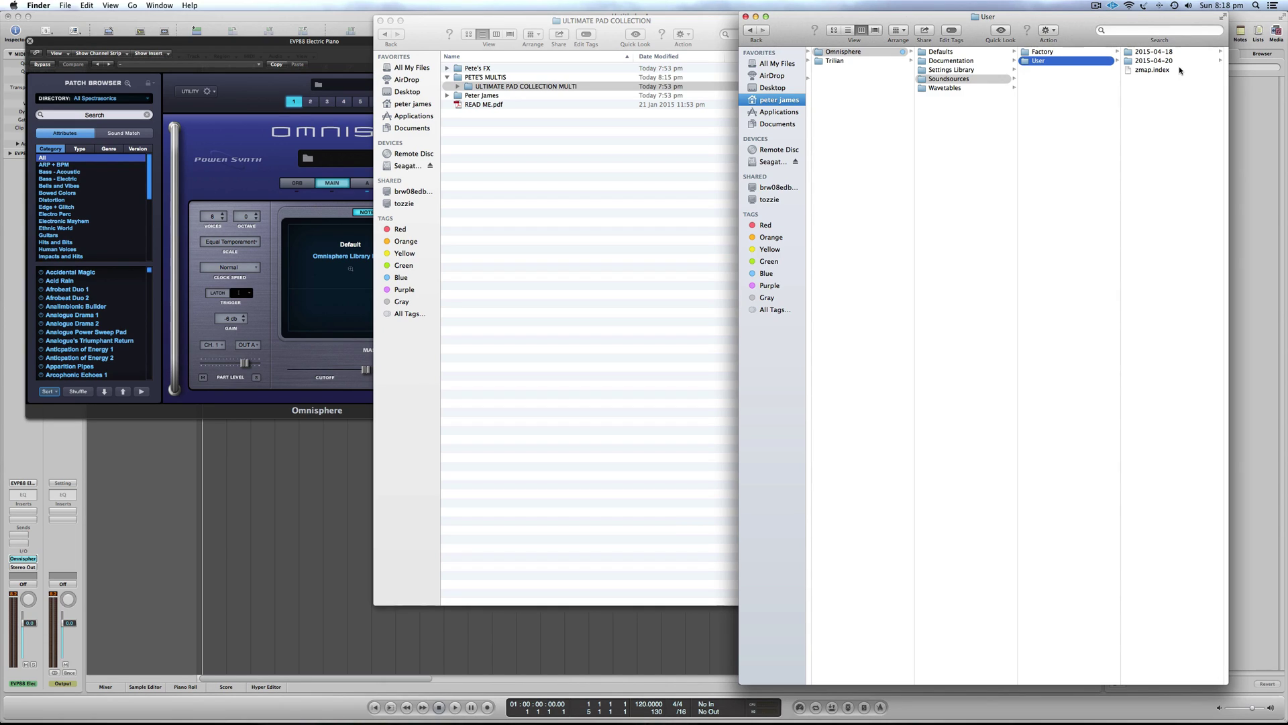
click(746, 17)
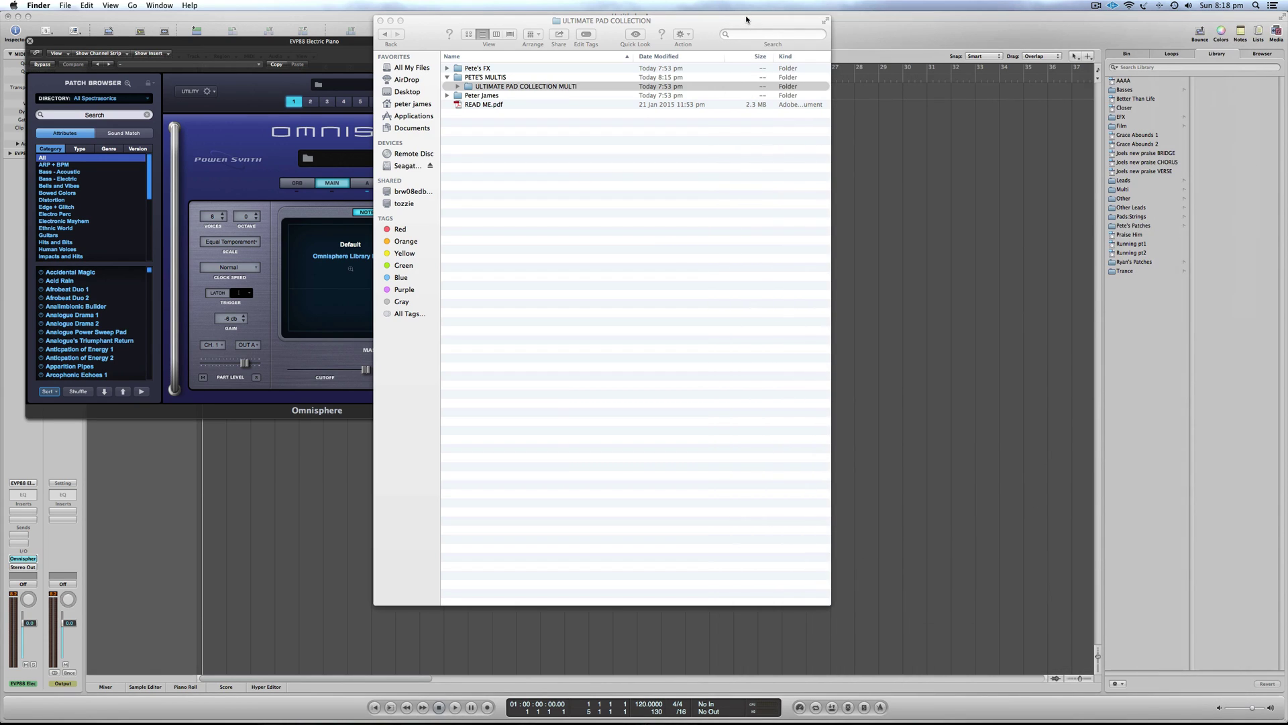
Close the pad collection window, expand Omnisphere's patch browser to full size, and refresh it
click(380, 20)
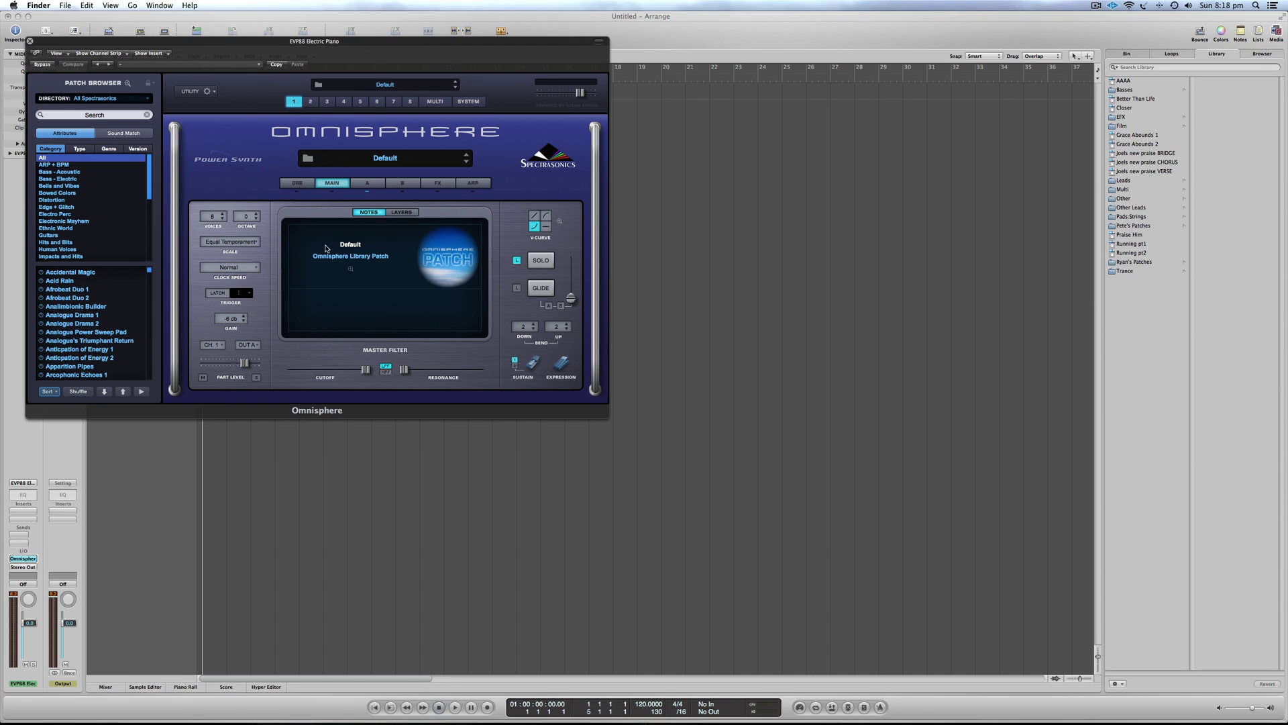
click(128, 83)
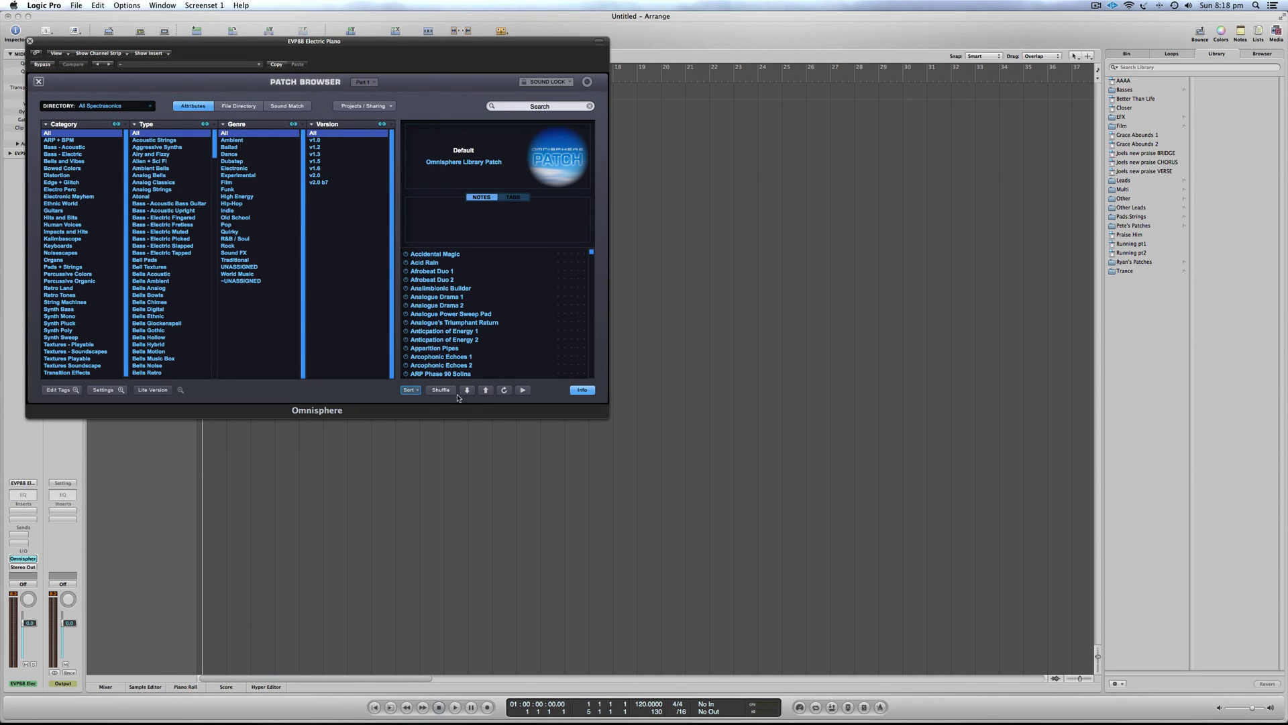
click(504, 390)
click(504, 390)
Collapse the patch browser, check the directories list without changing it, and open Omnisphere's System page
click(39, 83)
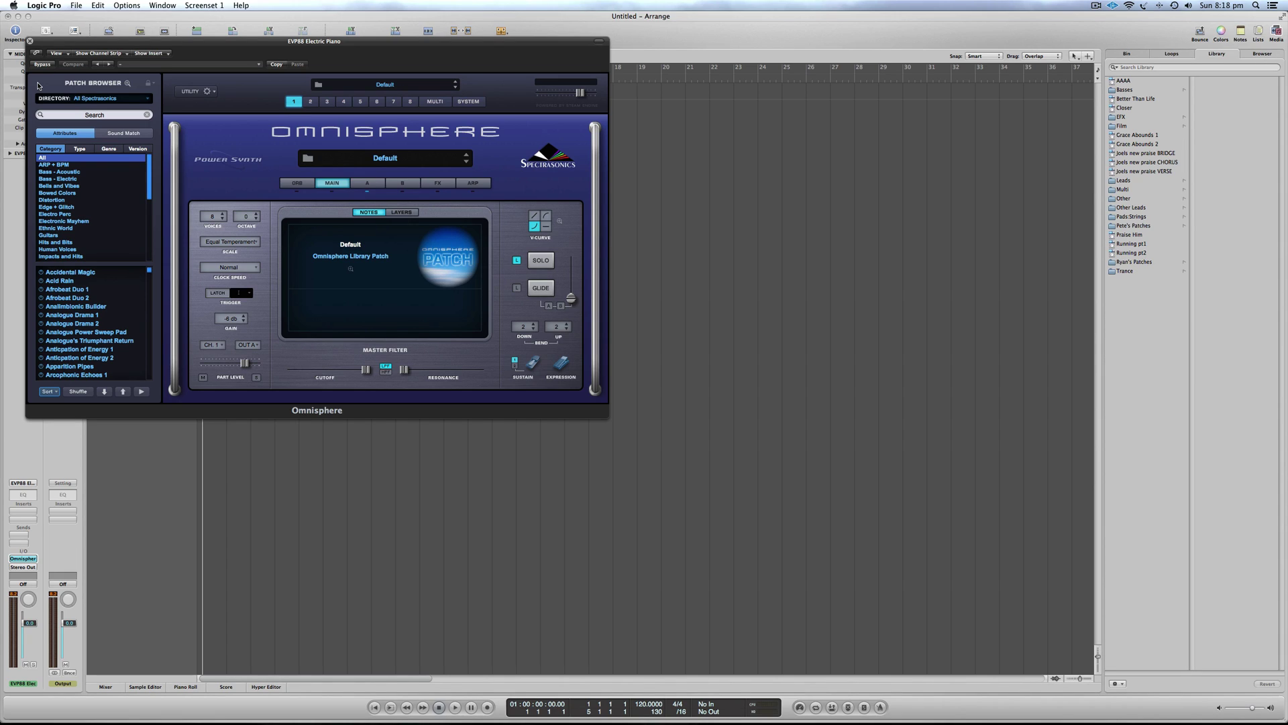
click(124, 100)
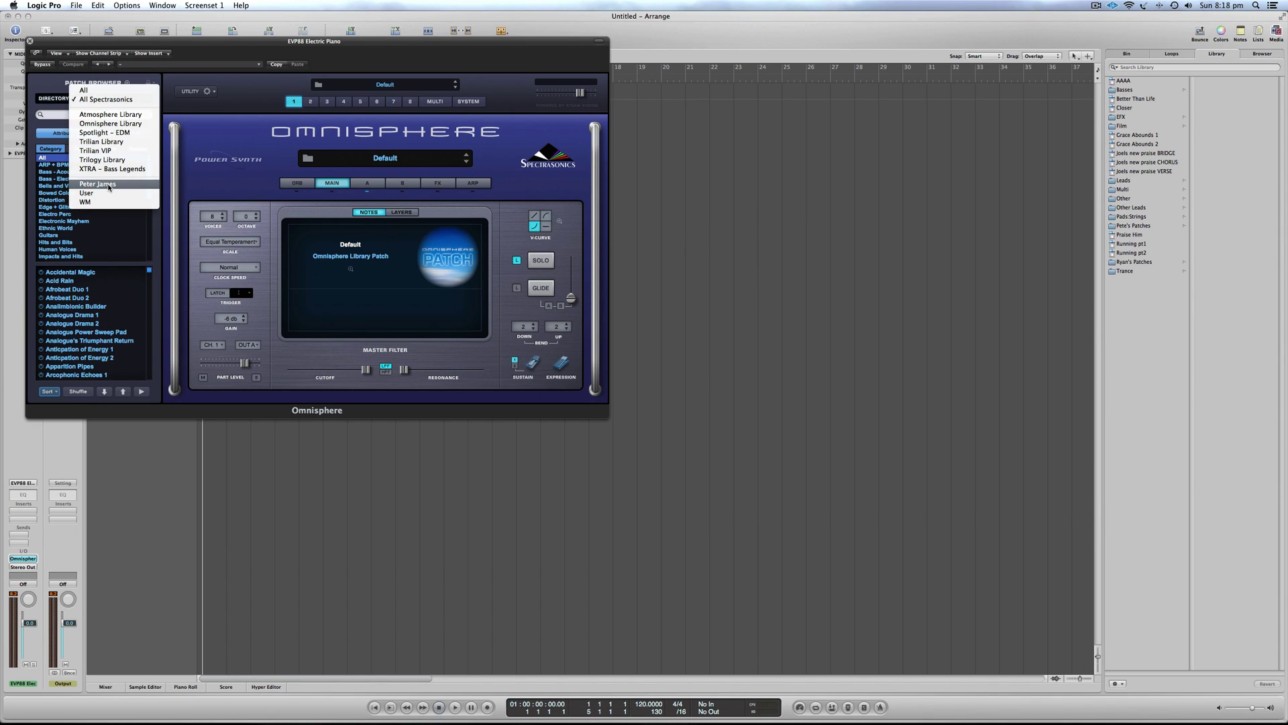
click(265, 107)
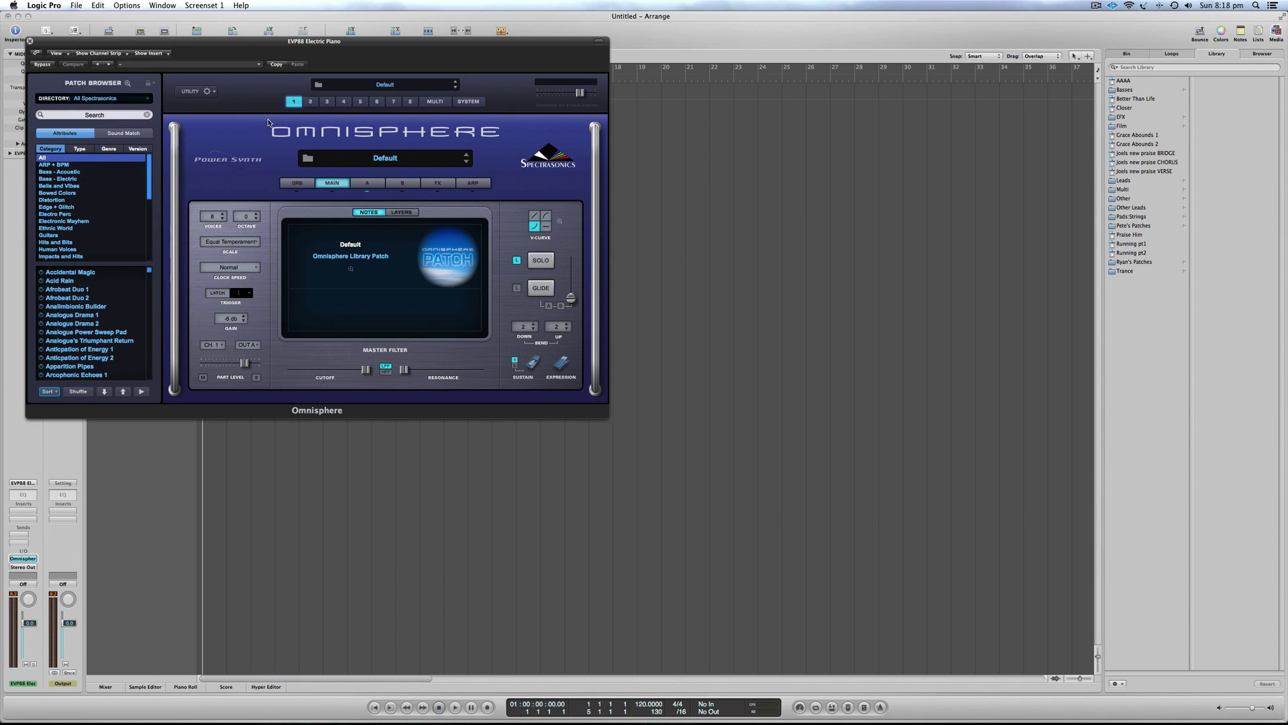
click(469, 105)
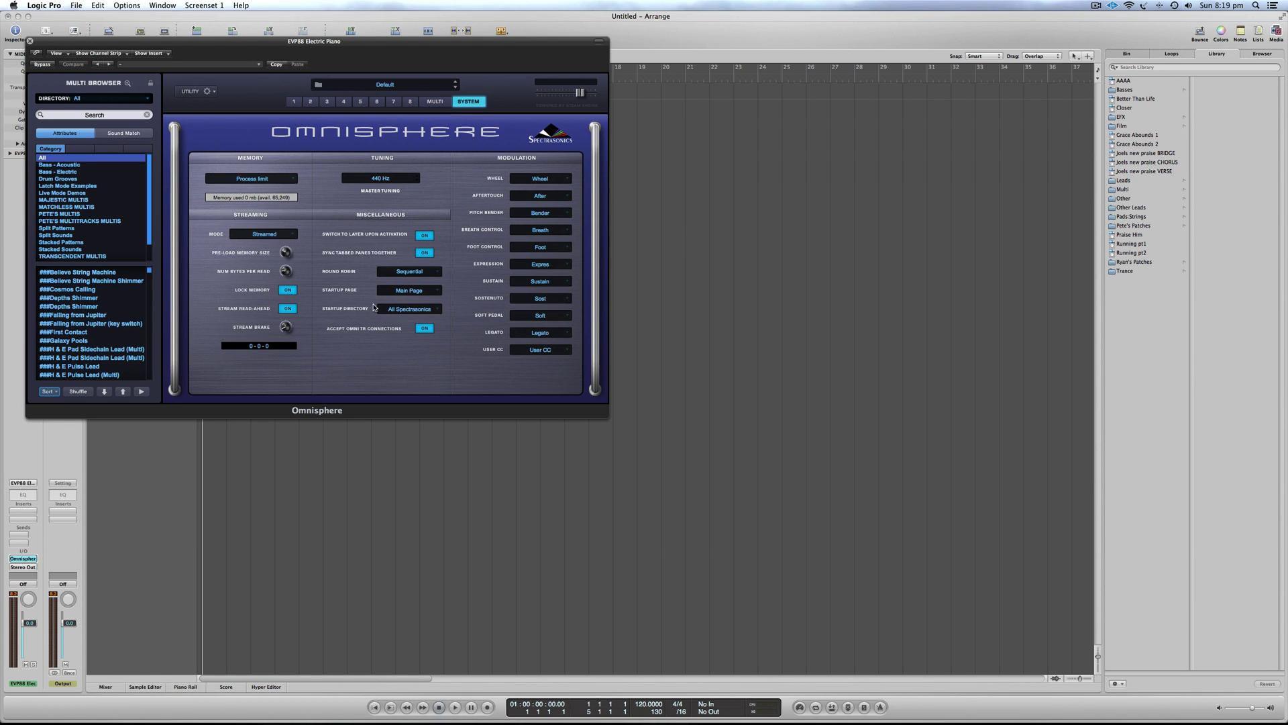
click(408, 309)
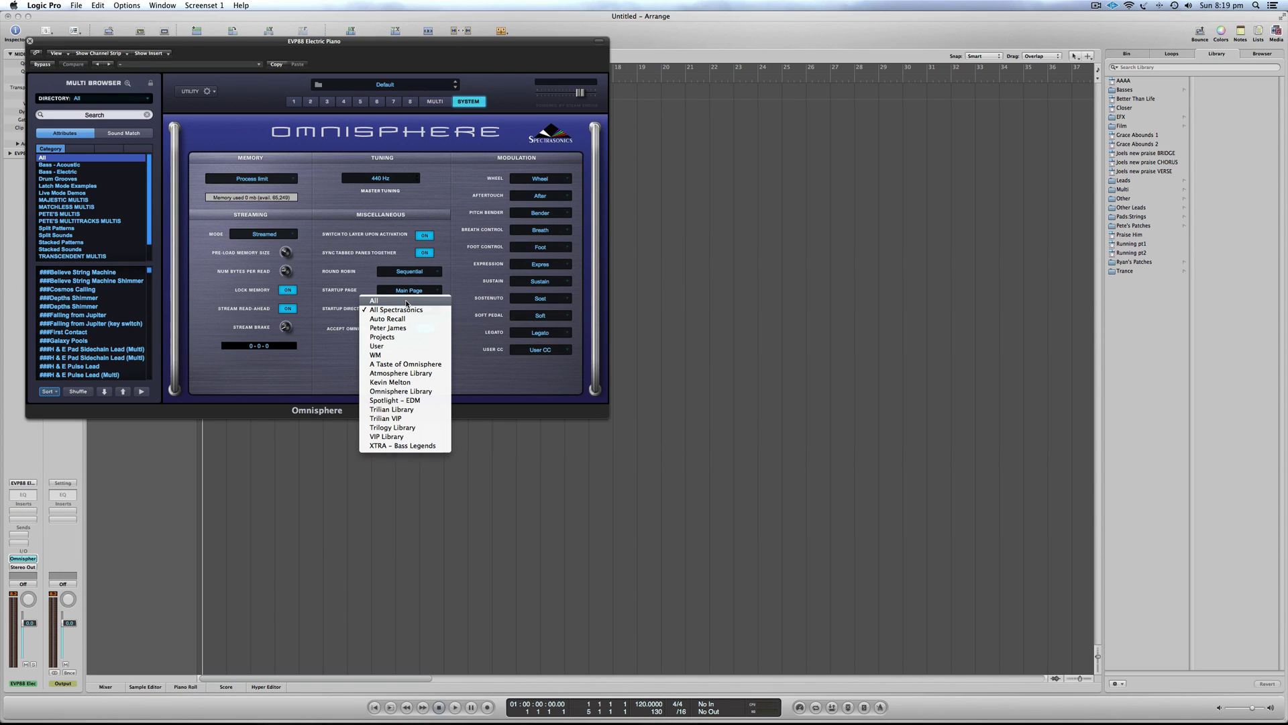
click(296, 127)
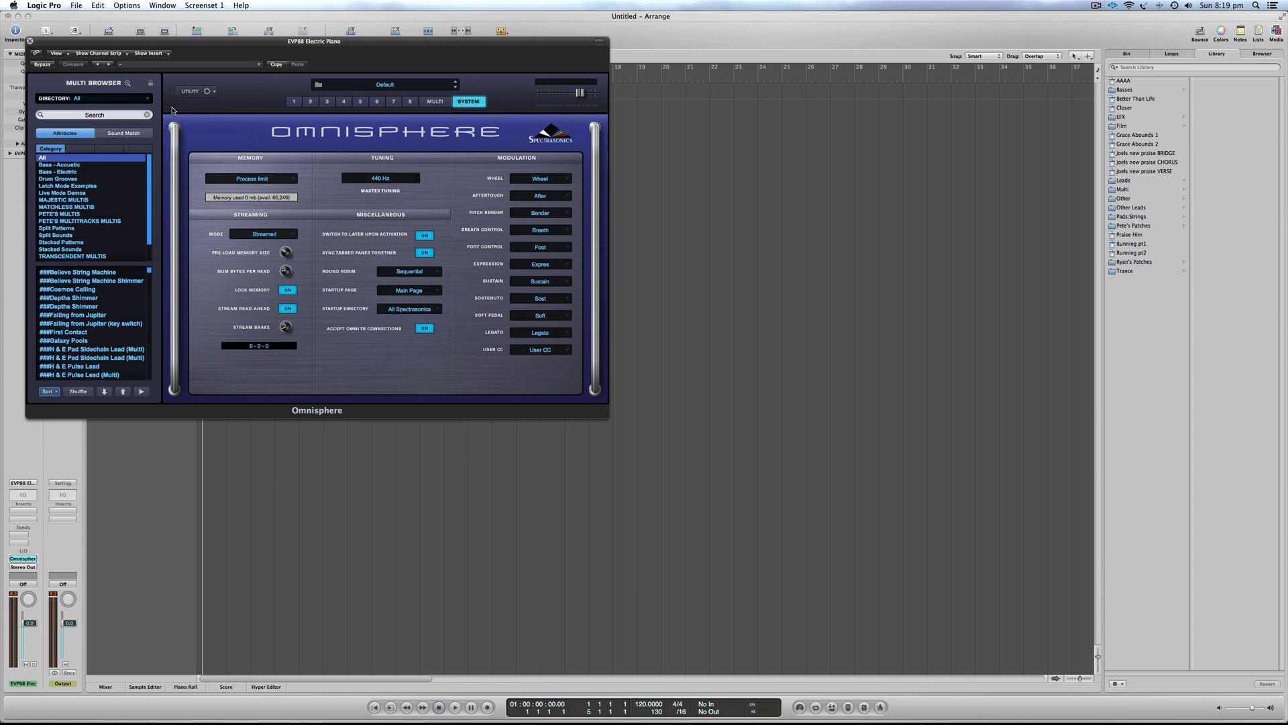